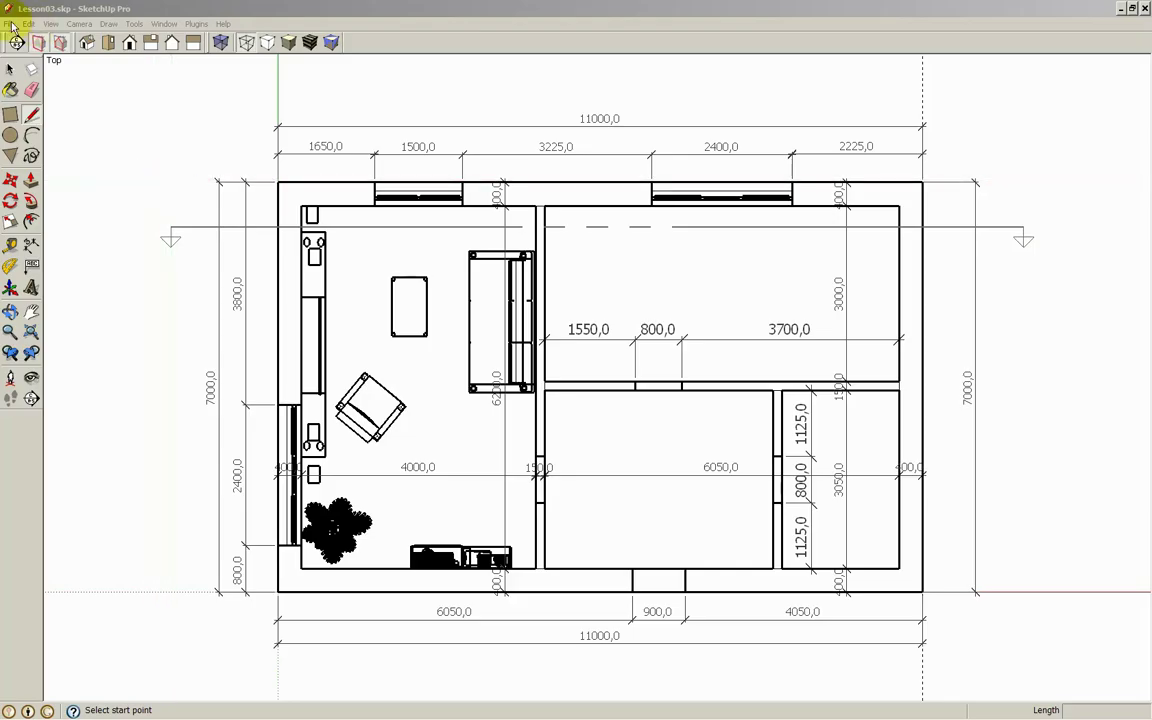
Step: Attempt to send the Lesson03.skp model to LayOut and dismiss the must-save warning
click(9, 23)
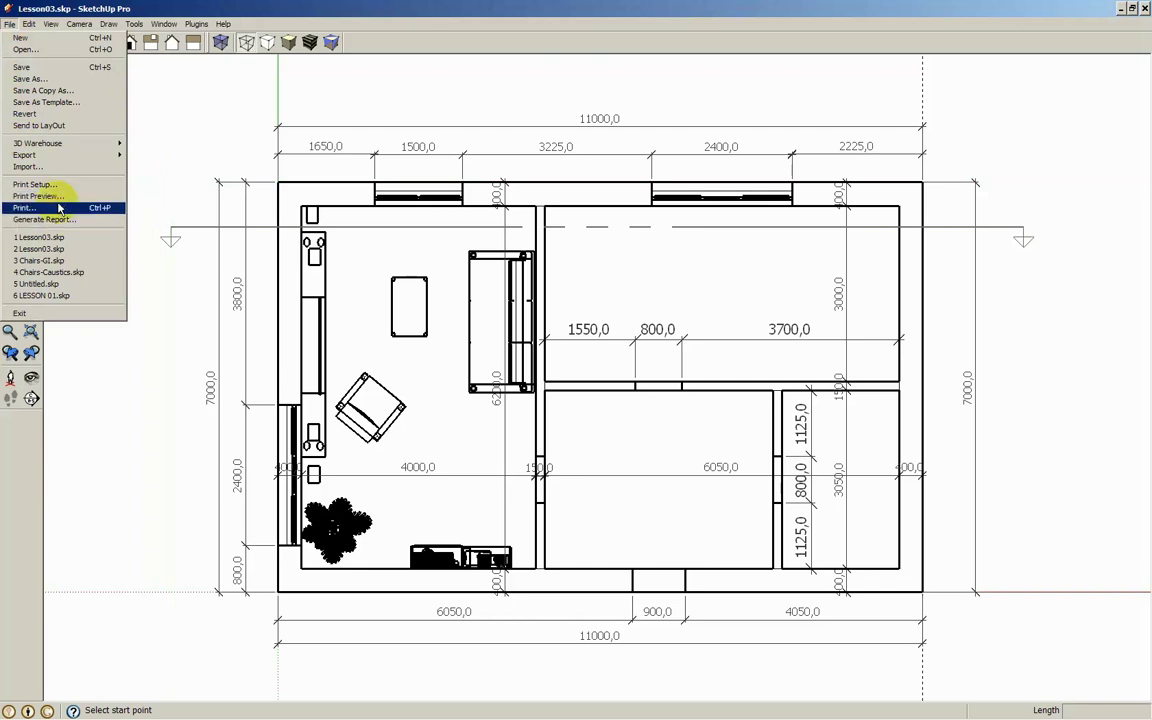
click(63, 126)
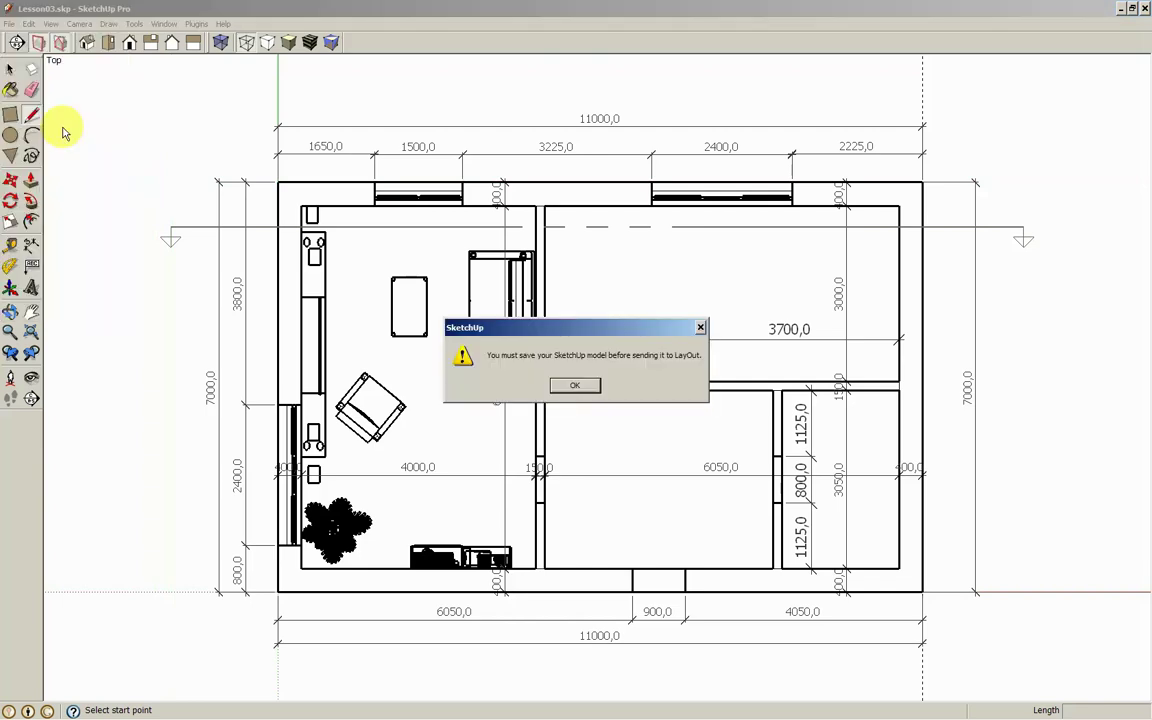
click(556, 388)
Step: Save the Lesson03.skp floor-plan model in SketchUp Pro
click(8, 9)
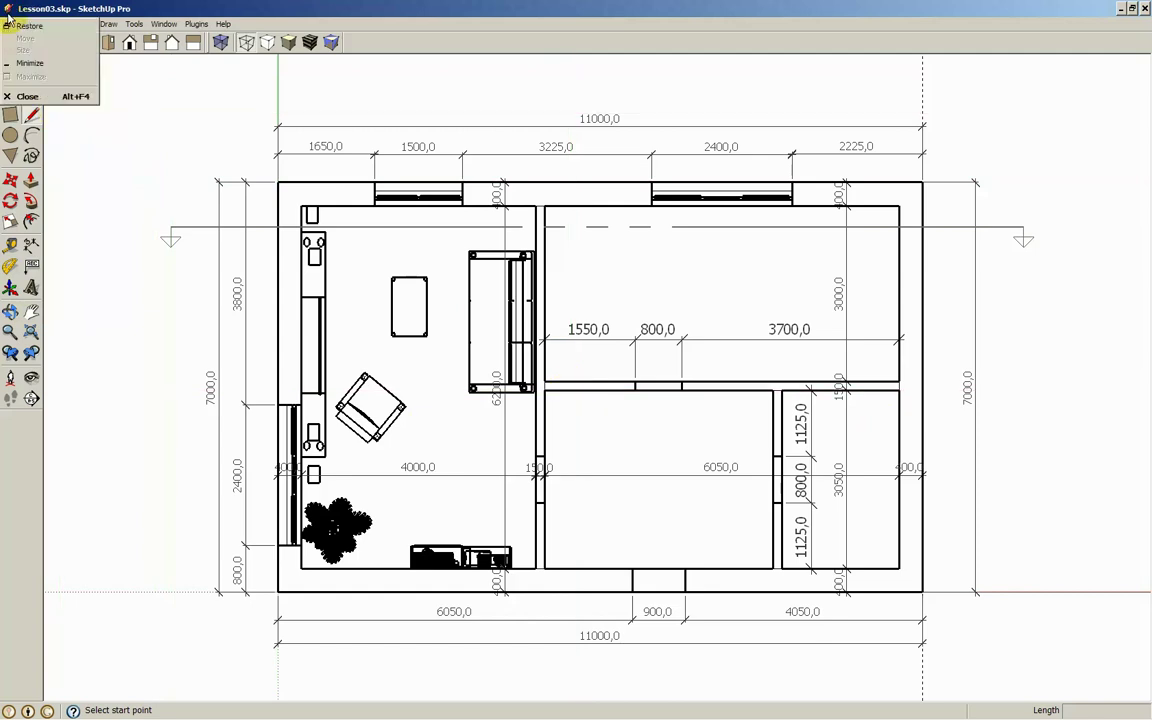
click(8, 13)
click(9, 23)
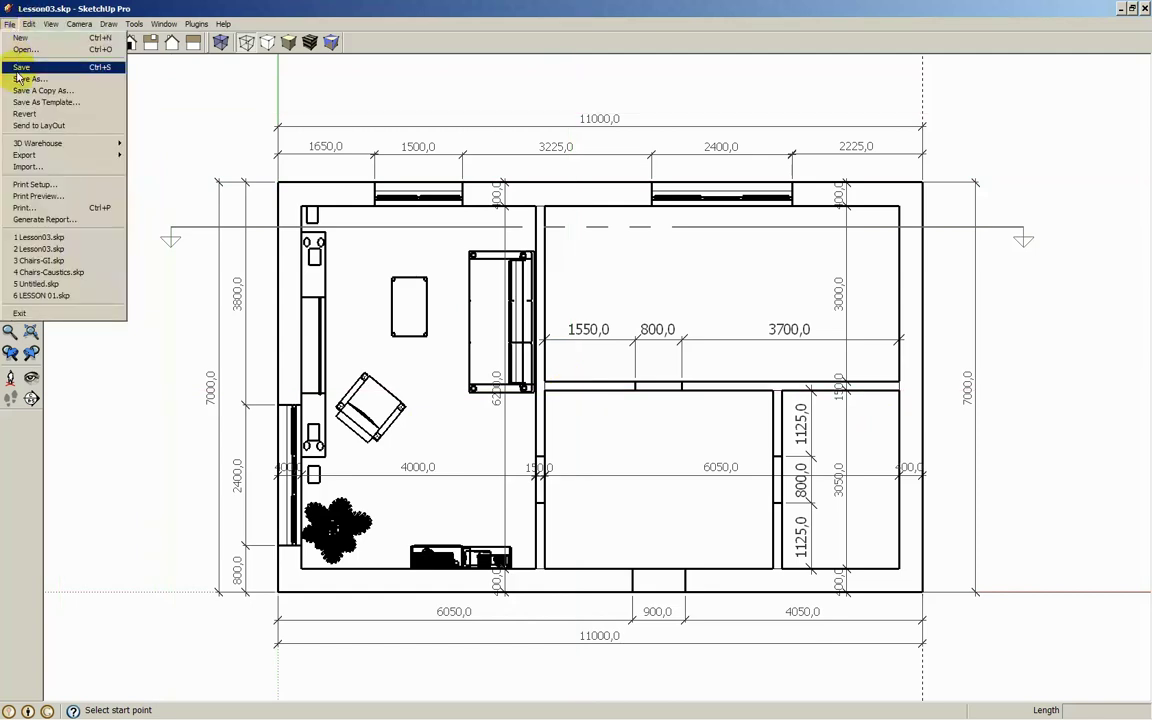
click(17, 70)
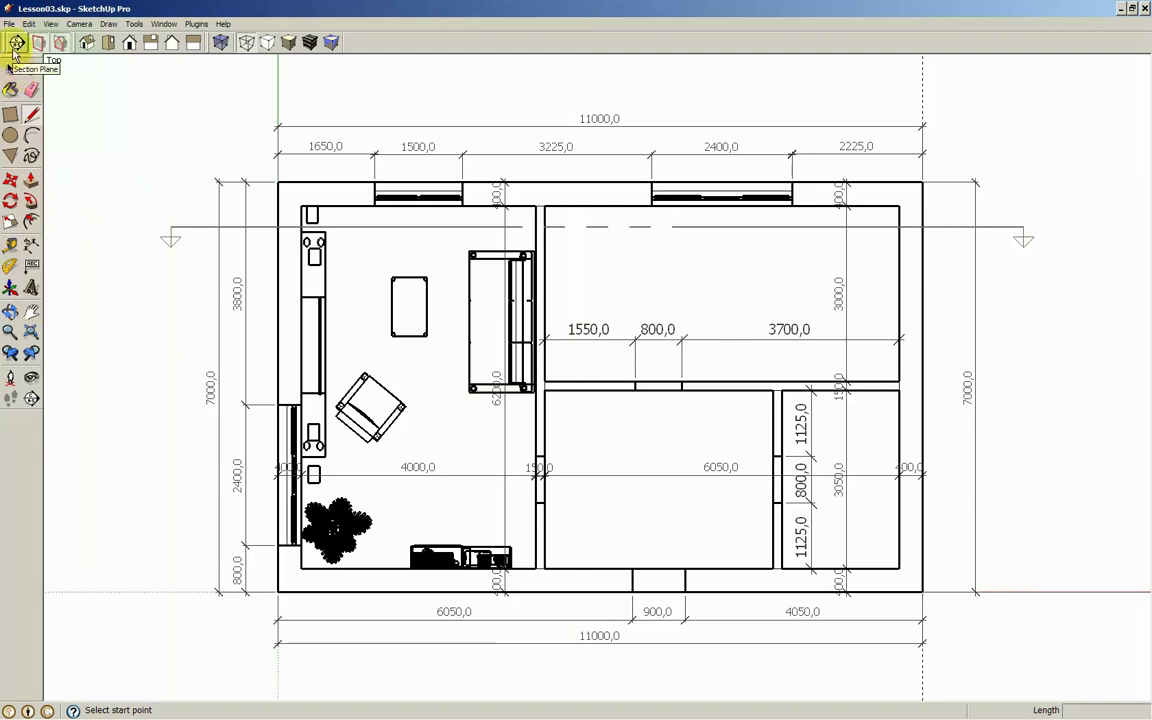
click(9, 23)
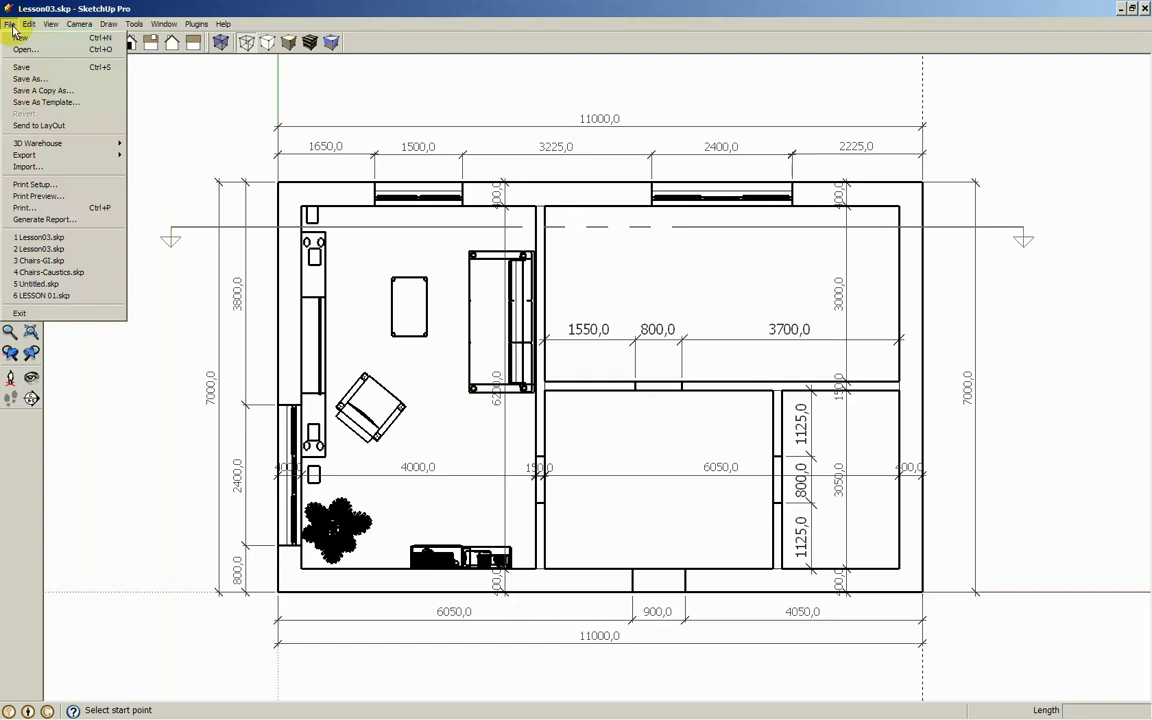
Step: Send the model to LayOut as a new document using the Traditional A1 Landscape titleblock
click(58, 125)
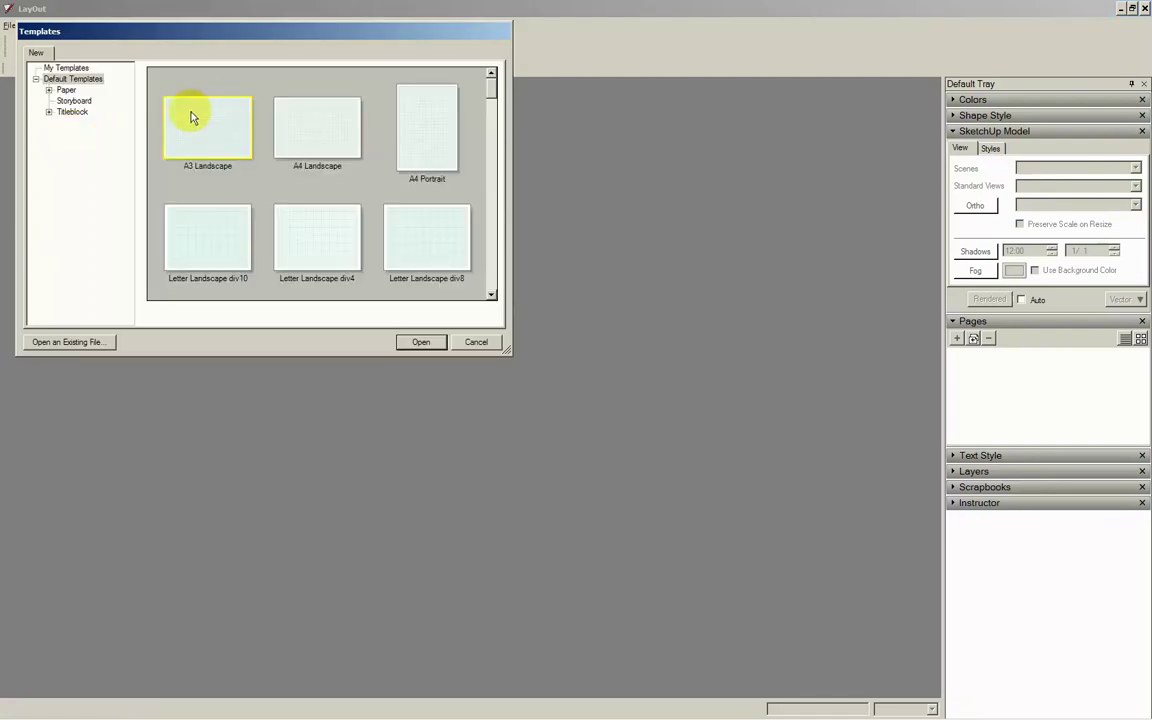
click(48, 112)
click(83, 134)
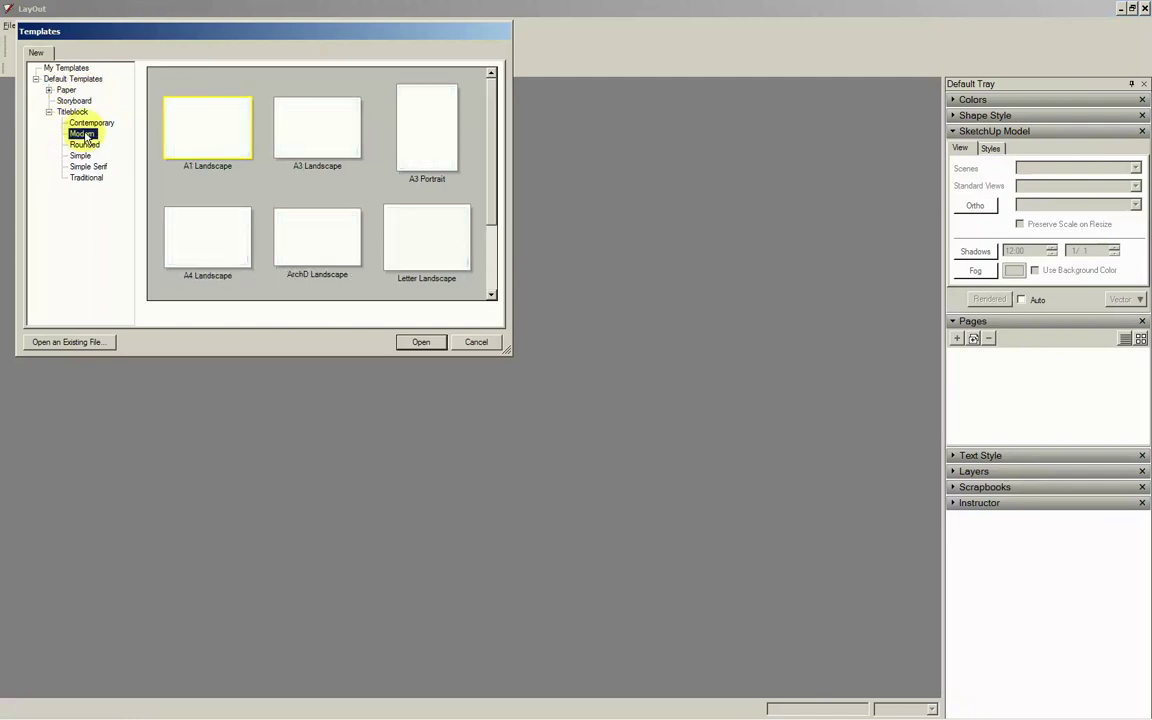
click(84, 144)
click(88, 166)
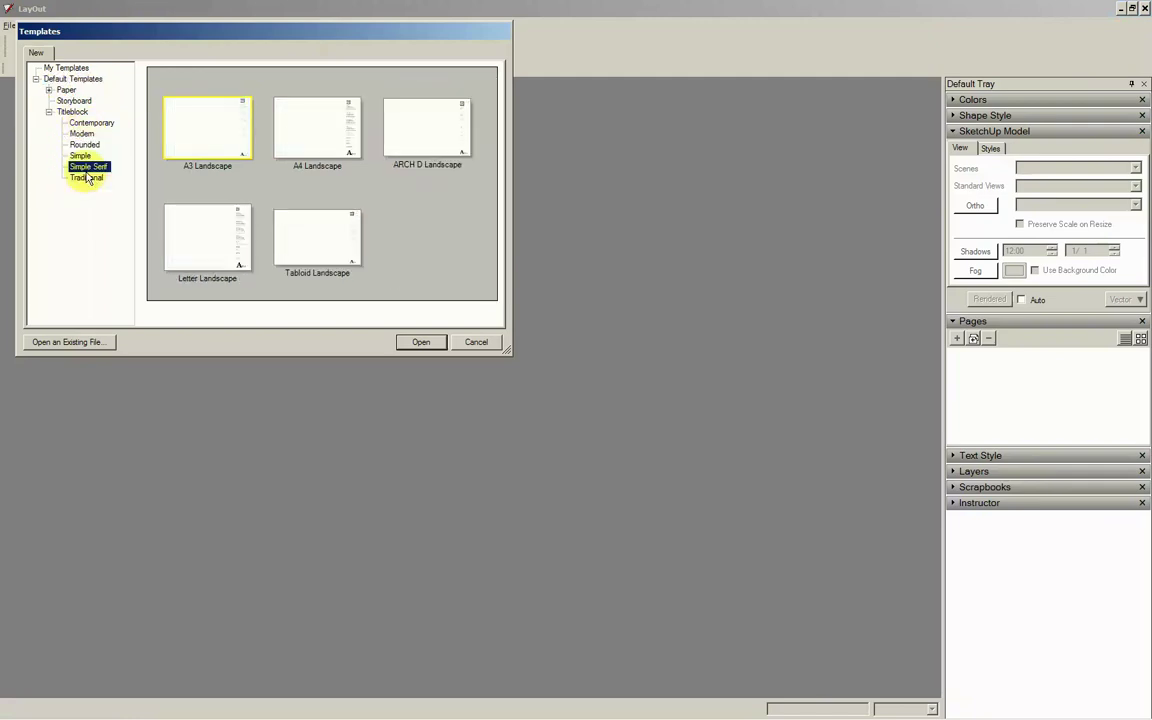
click(90, 179)
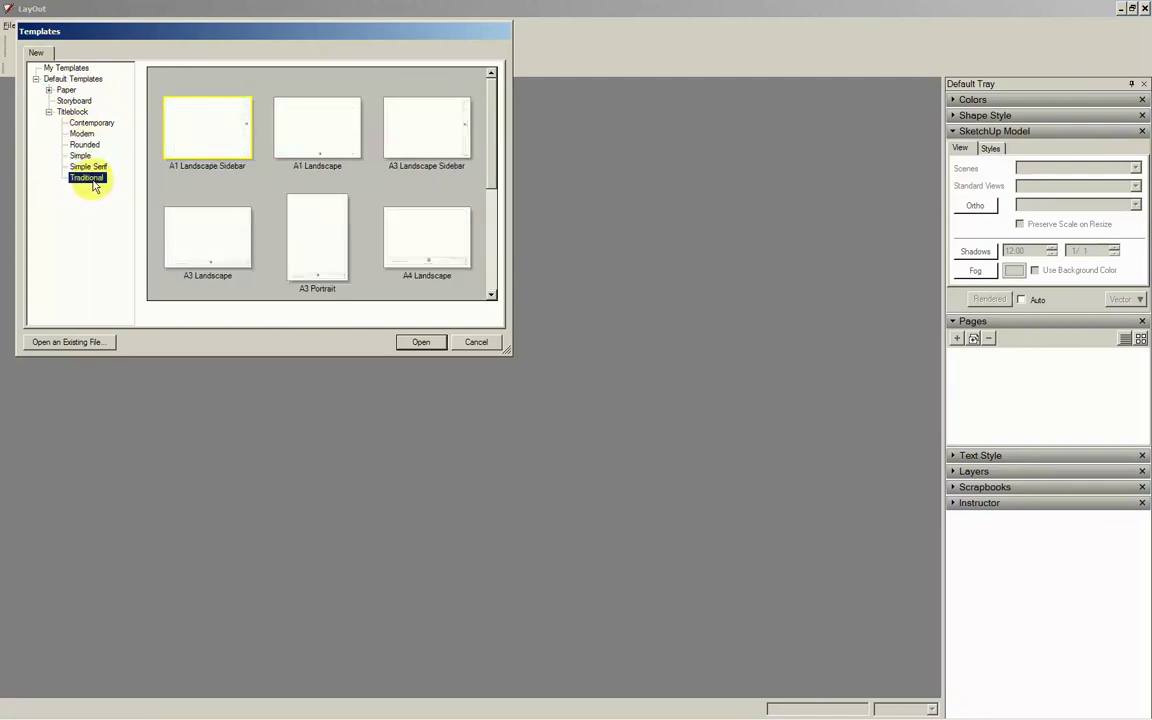
click(349, 131)
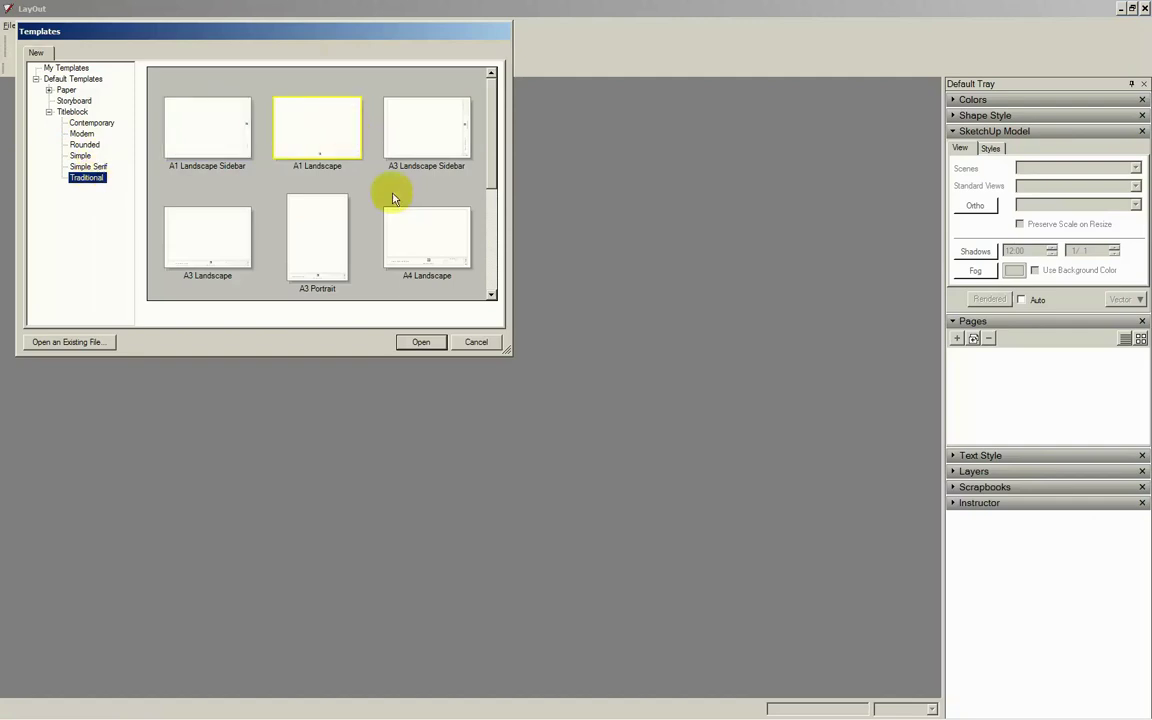
click(428, 344)
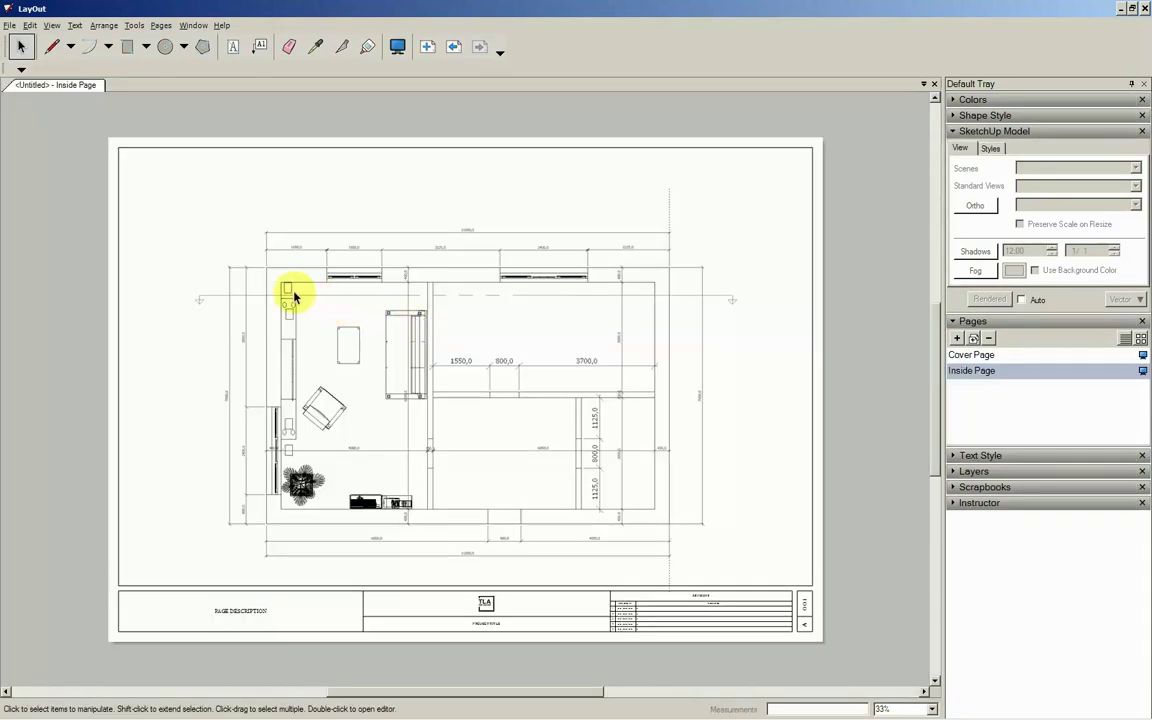
scroll(293, 296, down, 1)
scroll(293, 296, down, 1)
scroll(290, 303, down, 1)
scroll(320, 370, up, 1)
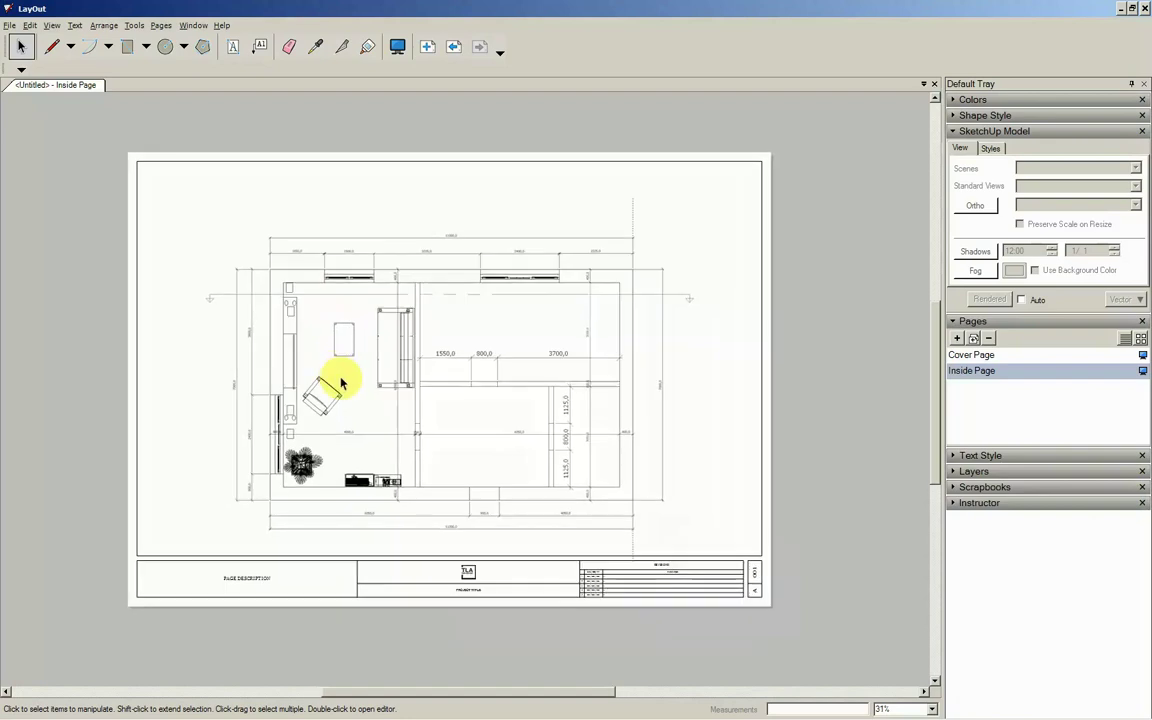
scroll(329, 378, up, 1)
scroll(379, 388, up, 1)
scroll(379, 388, up, 1)
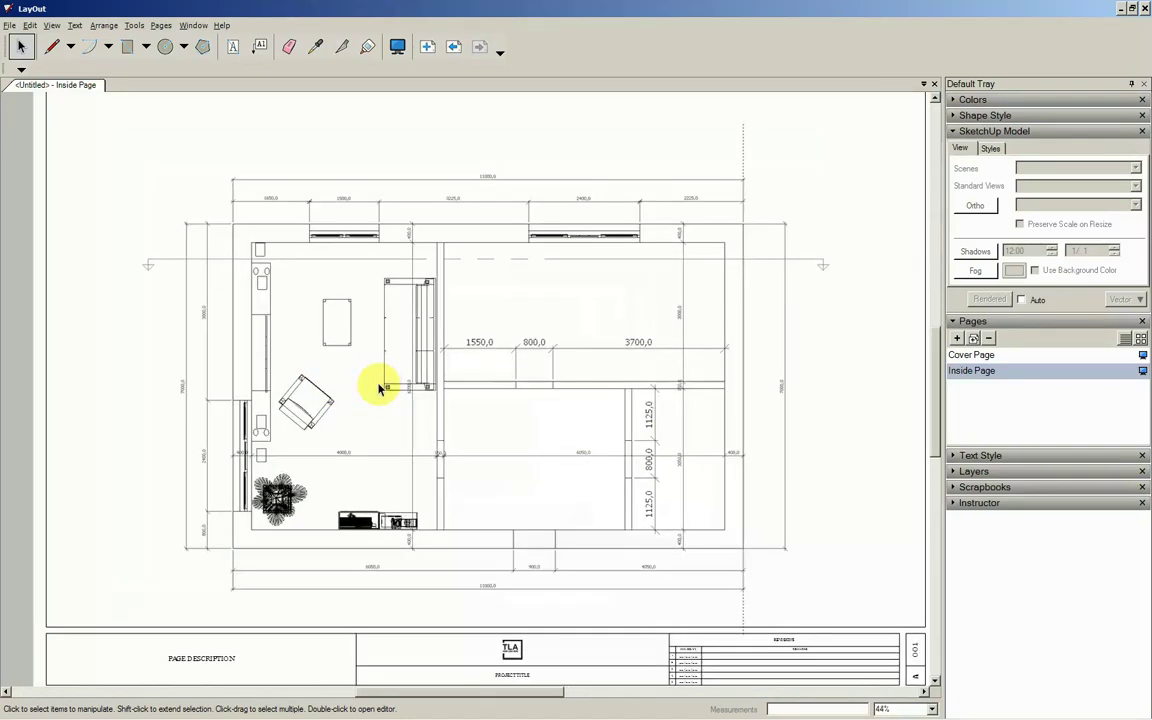
scroll(379, 388, up, 1)
scroll(379, 388, down, 2)
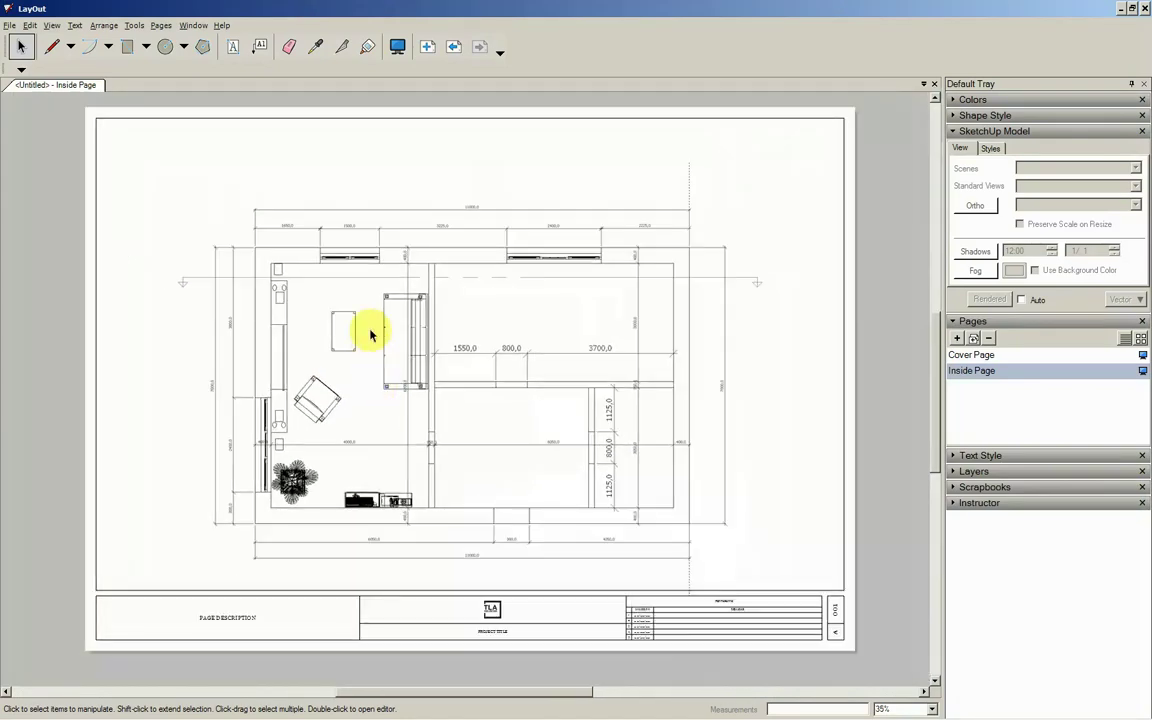
click(972, 356)
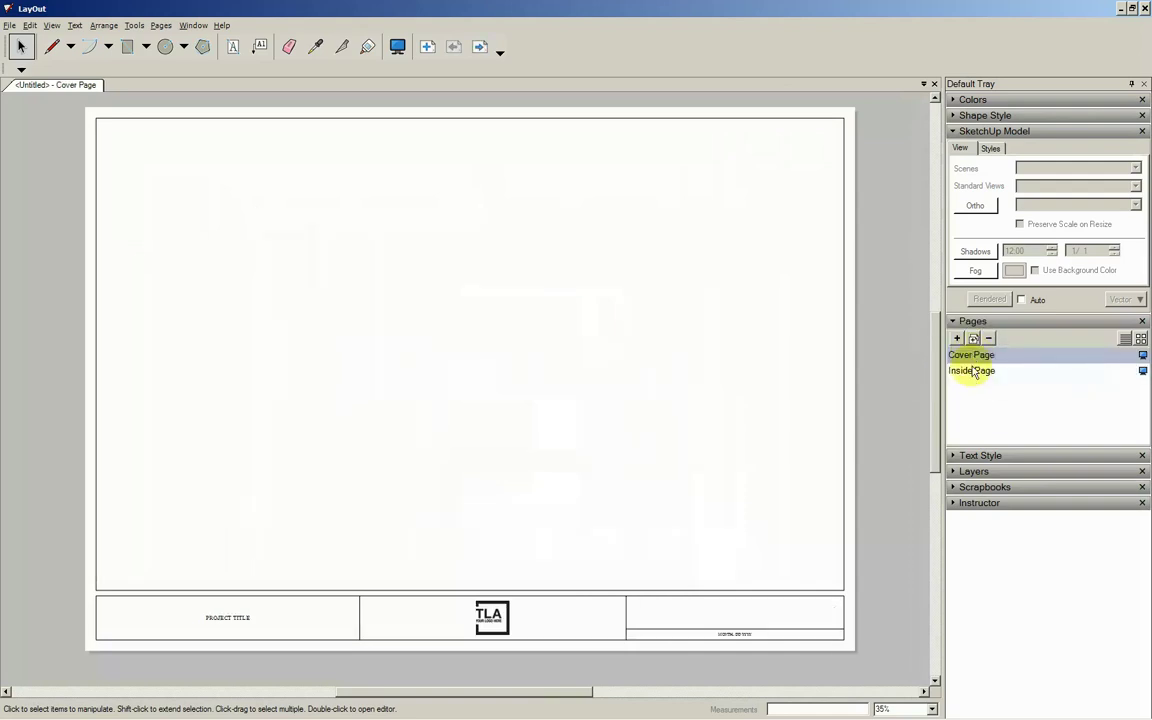
click(972, 370)
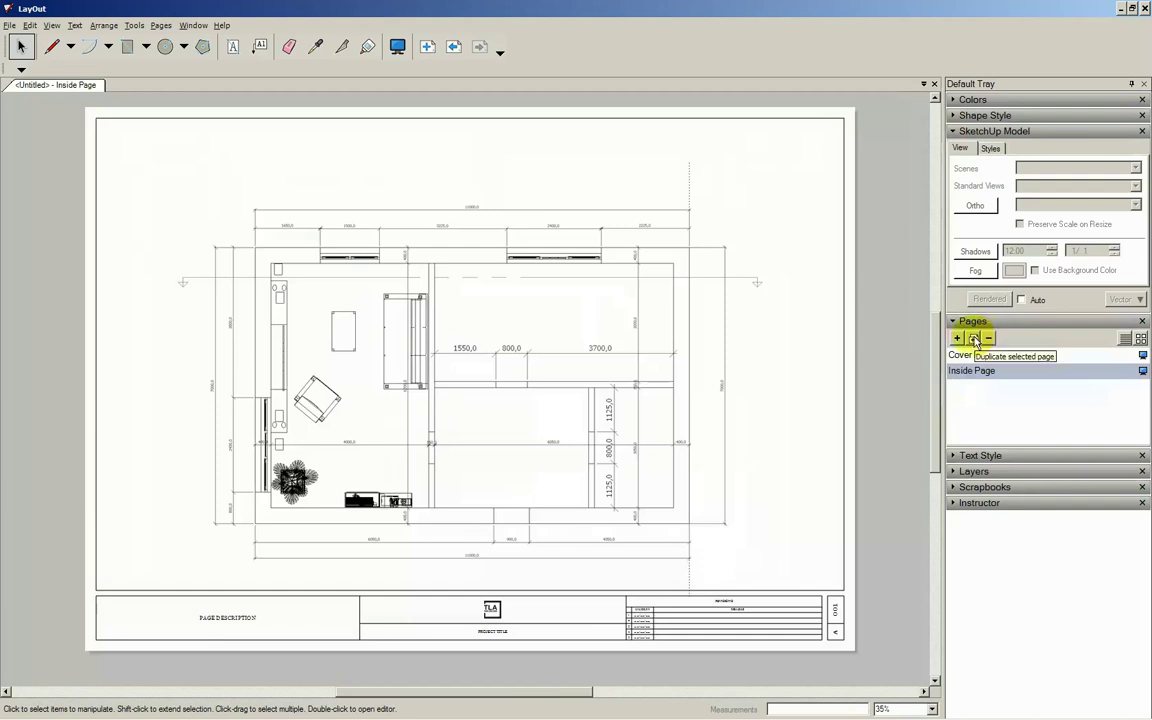
Step: Duplicate the floor-plan page twice and rename Inside Page to 'Page 2'
click(975, 339)
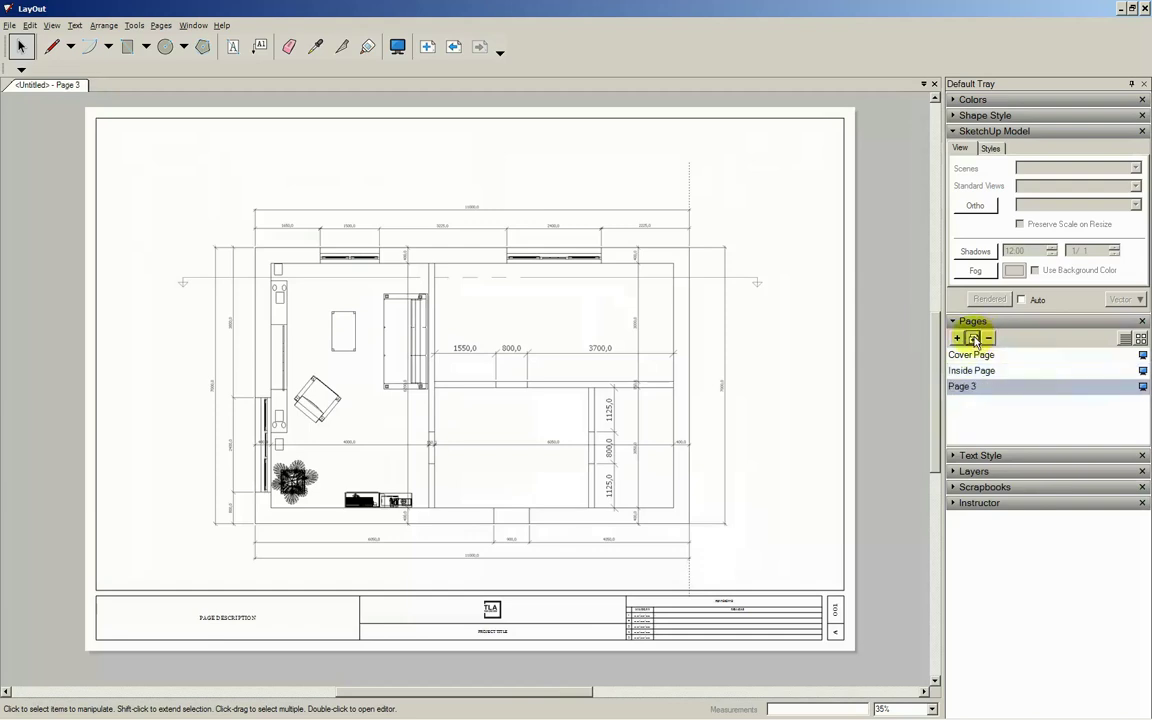
click(975, 339)
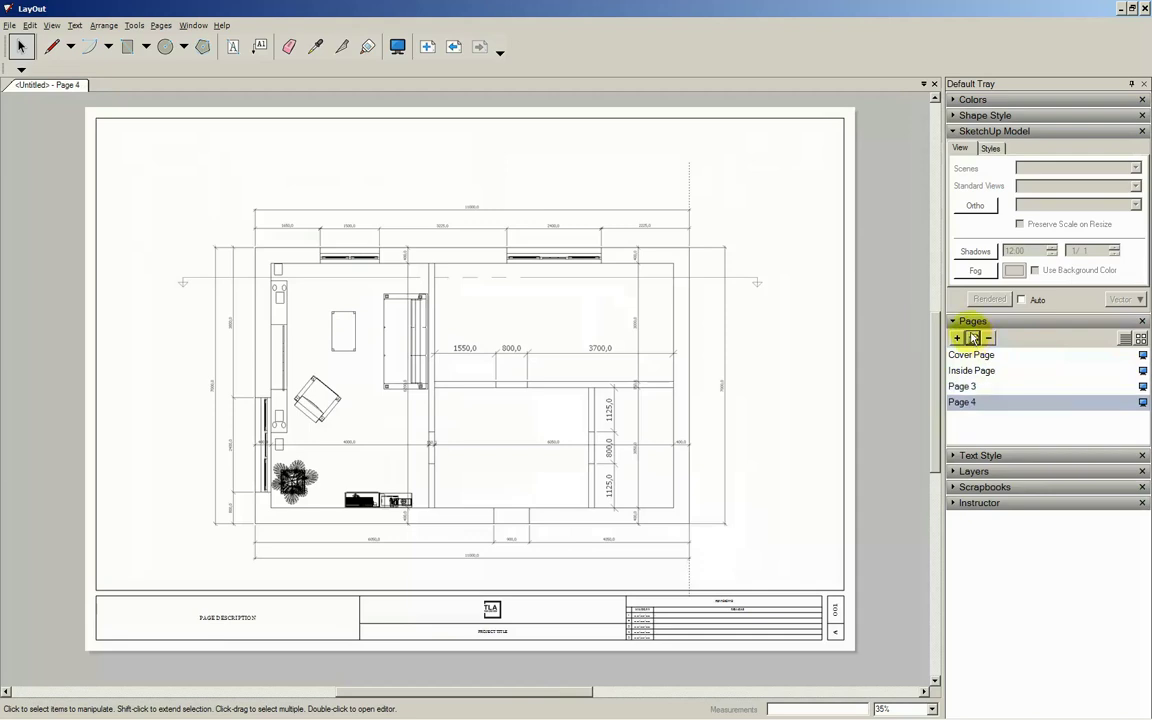
click(980, 372)
right_click(980, 373)
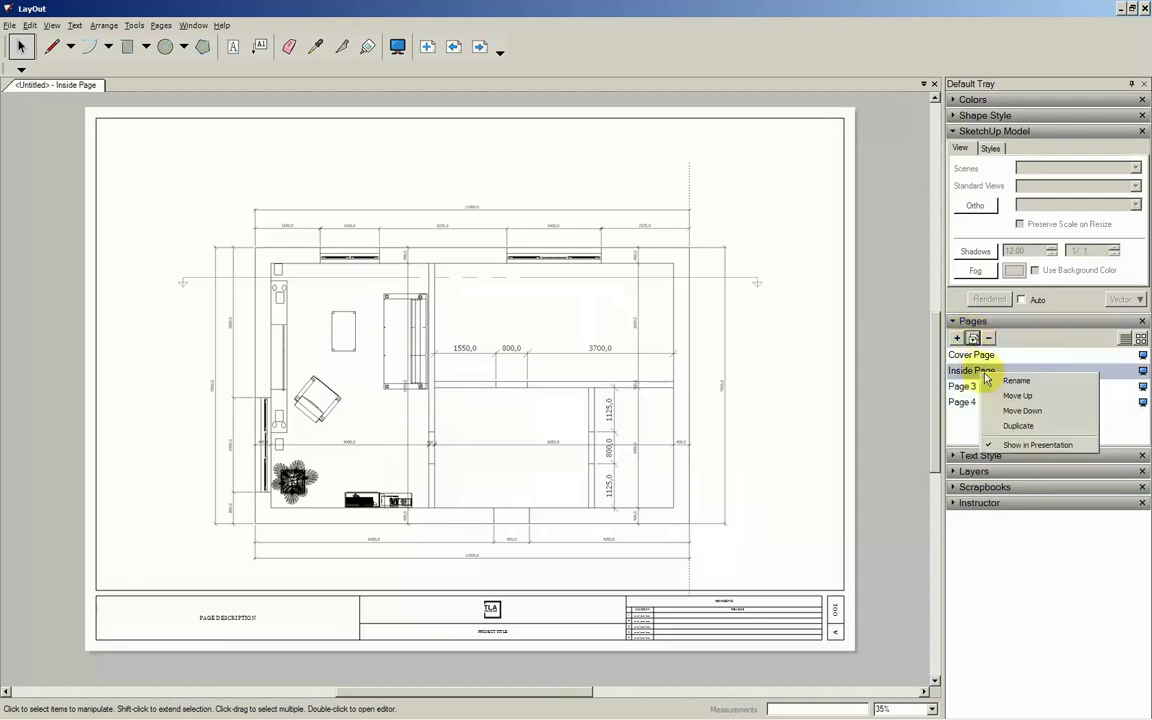
click(1005, 381)
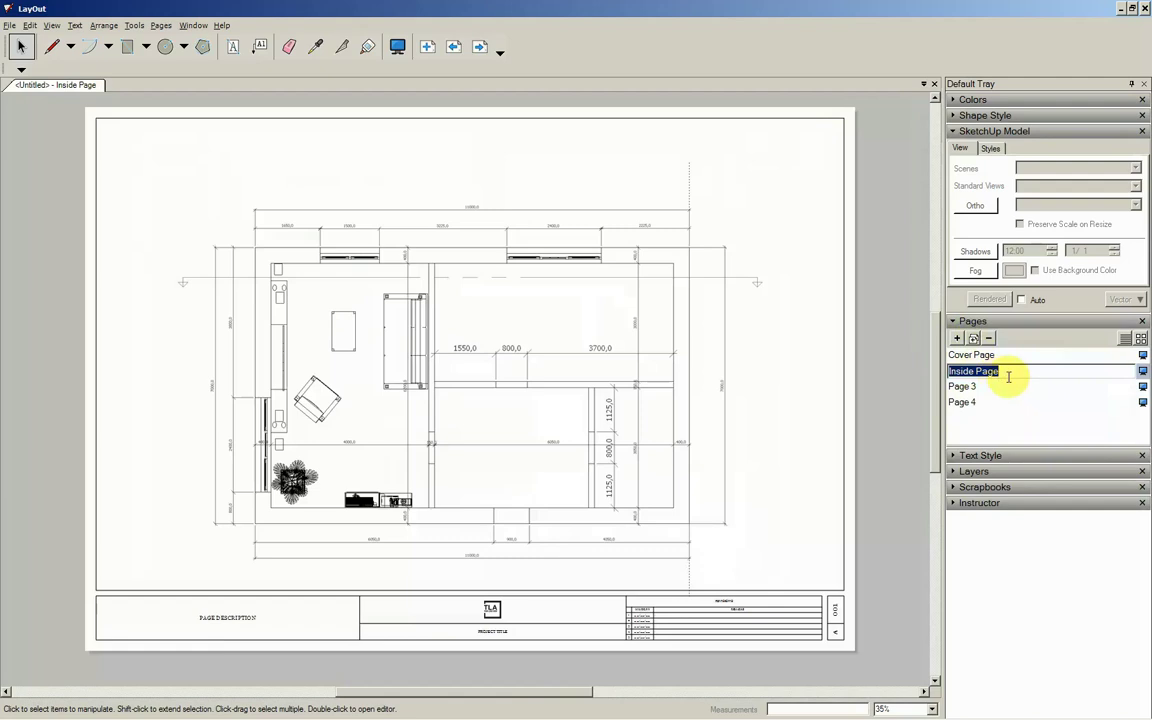
text(Page 2)
click(1008, 418)
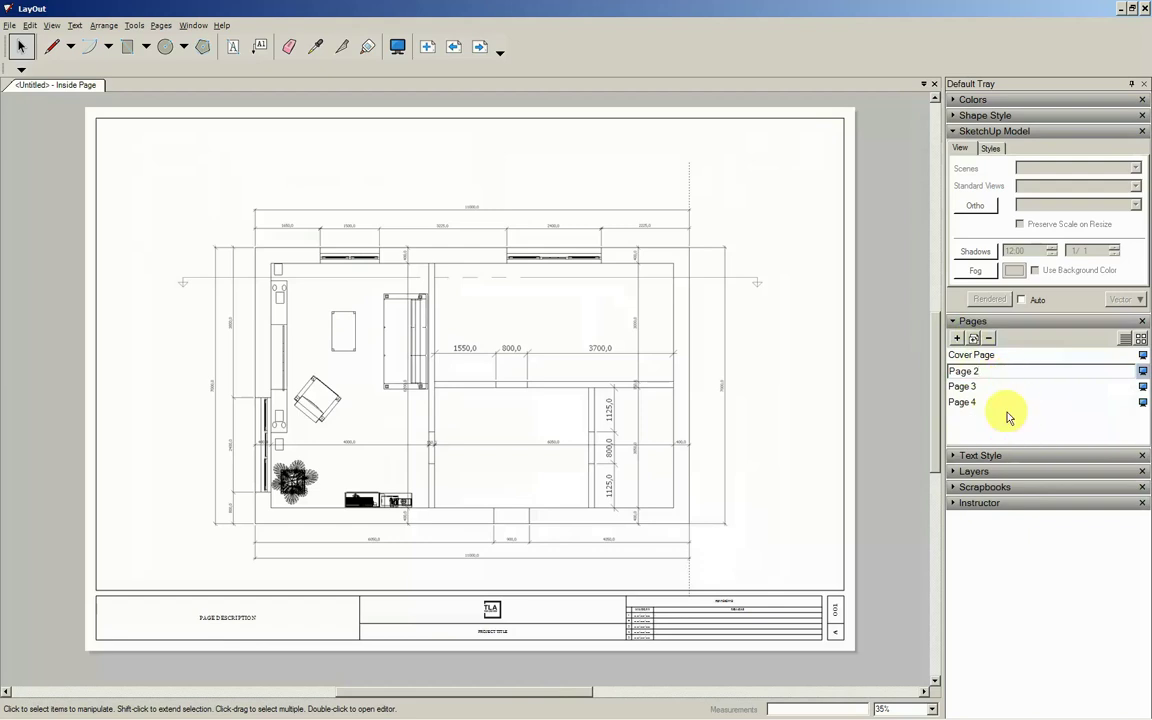
Step: Review Page 4, Page 3 and Page 2 in turn
click(998, 401)
click(990, 387)
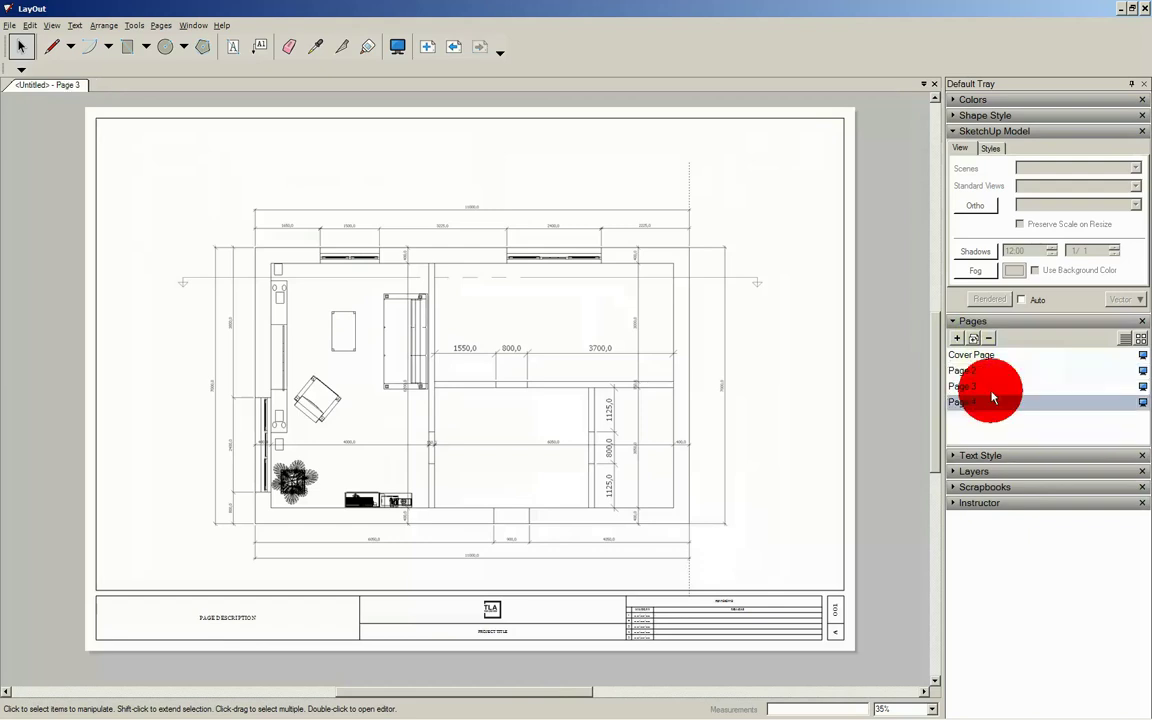
click(987, 371)
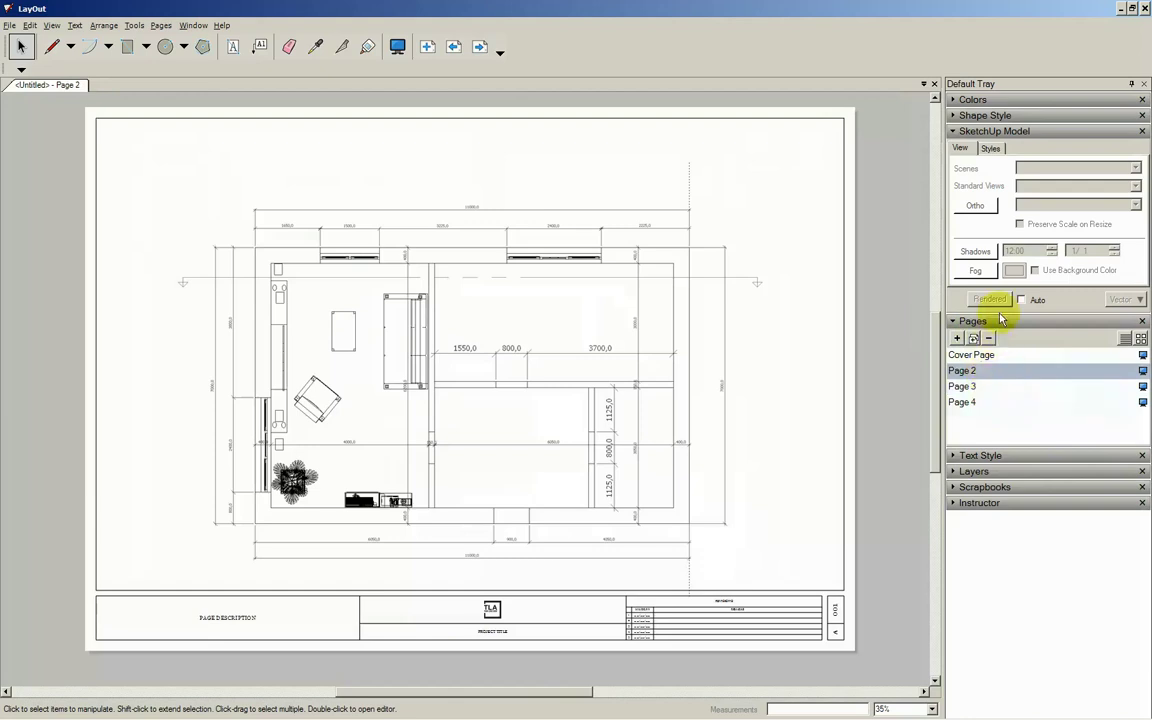
Step: Enter the Page 2 floor-plan viewport and choose Add Custom Scale from its scale list
click(995, 133)
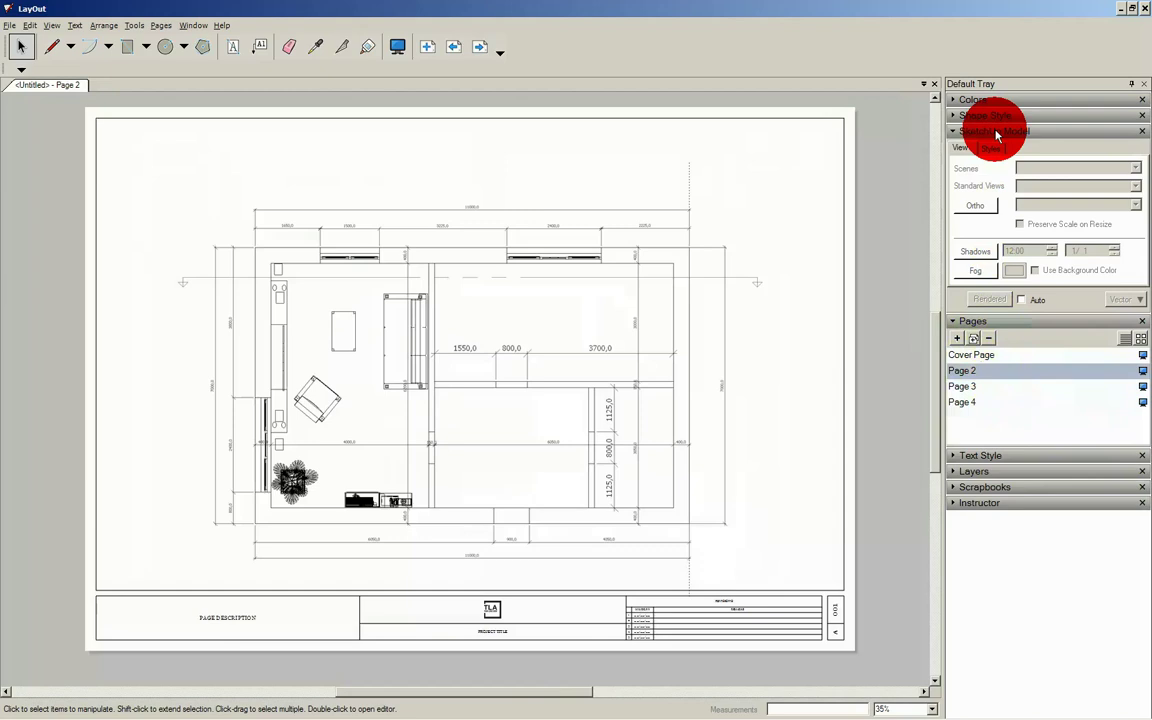
click(739, 234)
double_click(739, 234)
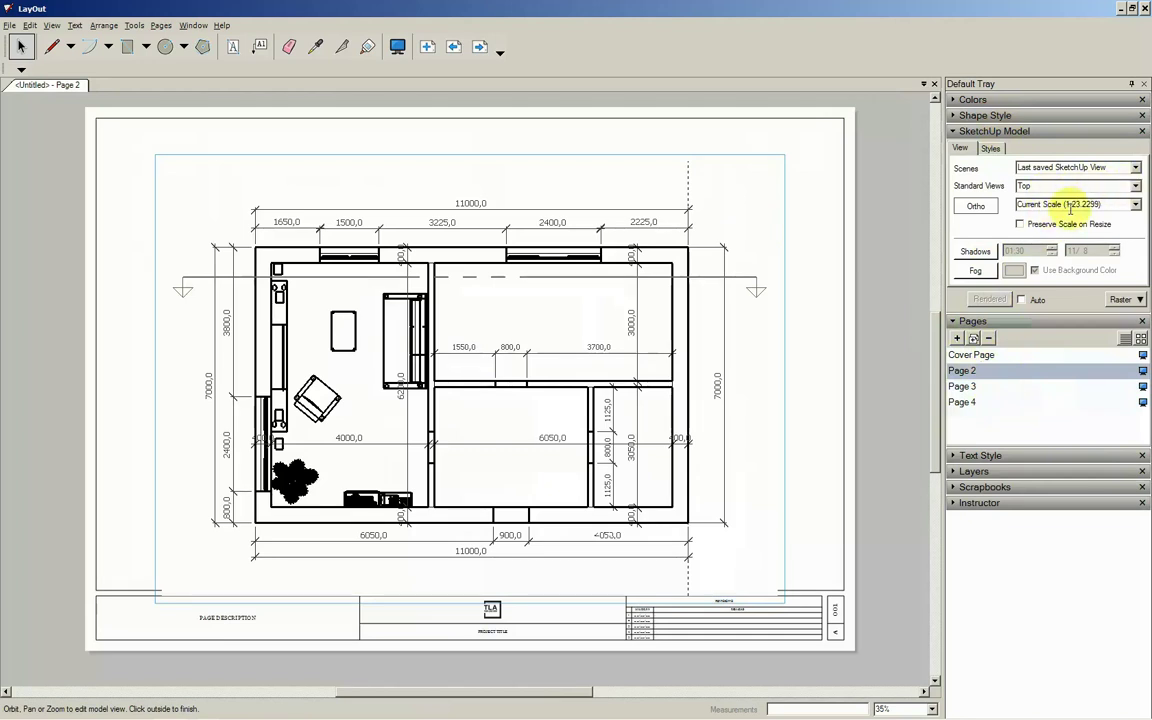
click(1136, 204)
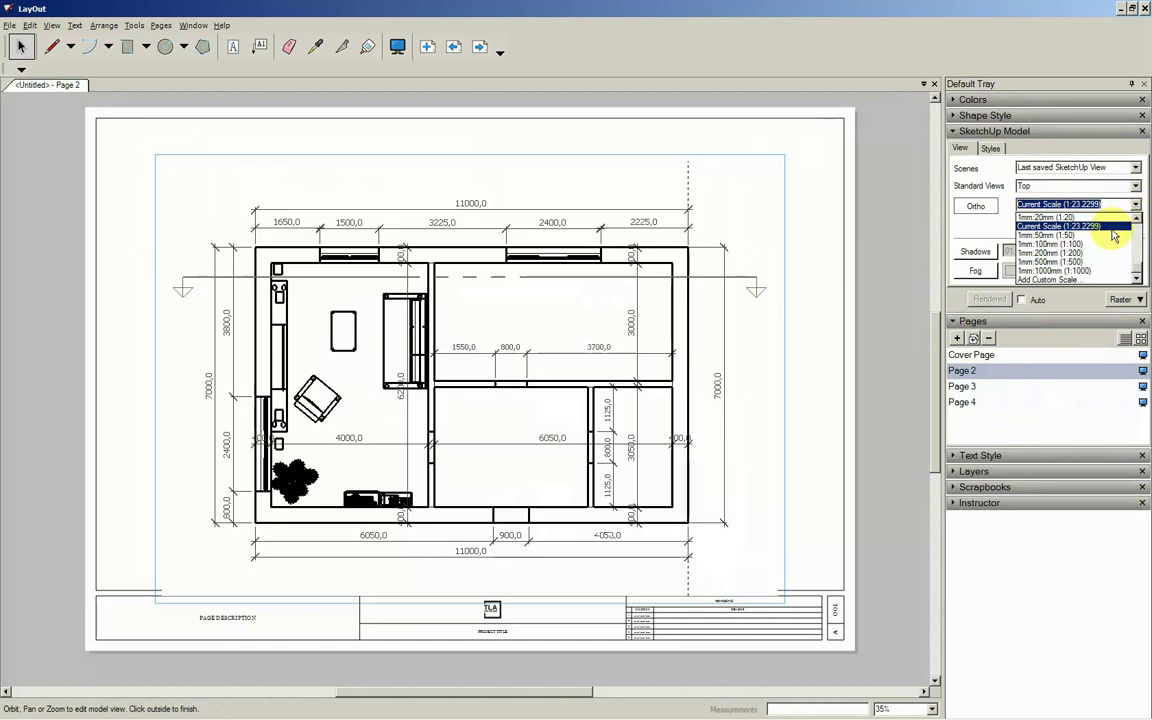
click(1100, 279)
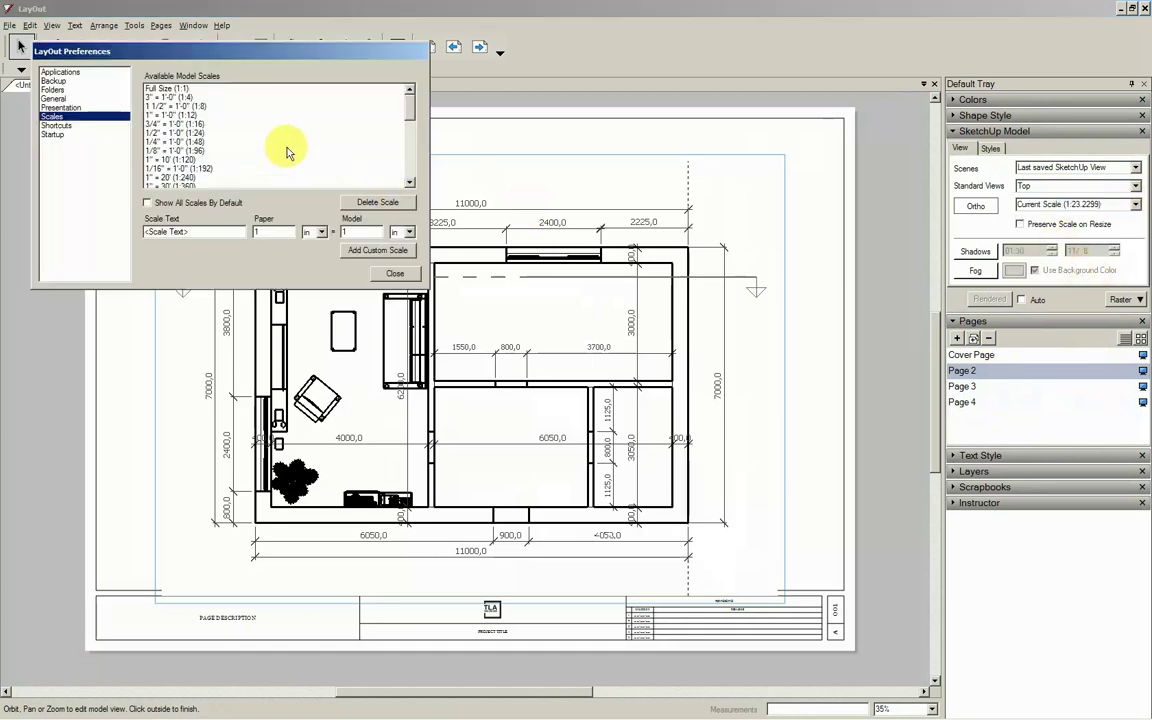
Step: Add a 1 mm : 20 mm (1:20) custom scale in Preferences, then close Preferences
mouse_move(410, 103)
mouse_down()
mouse_move(413, 140)
mouse_move(411, 123)
mouse_up()
click(305, 106)
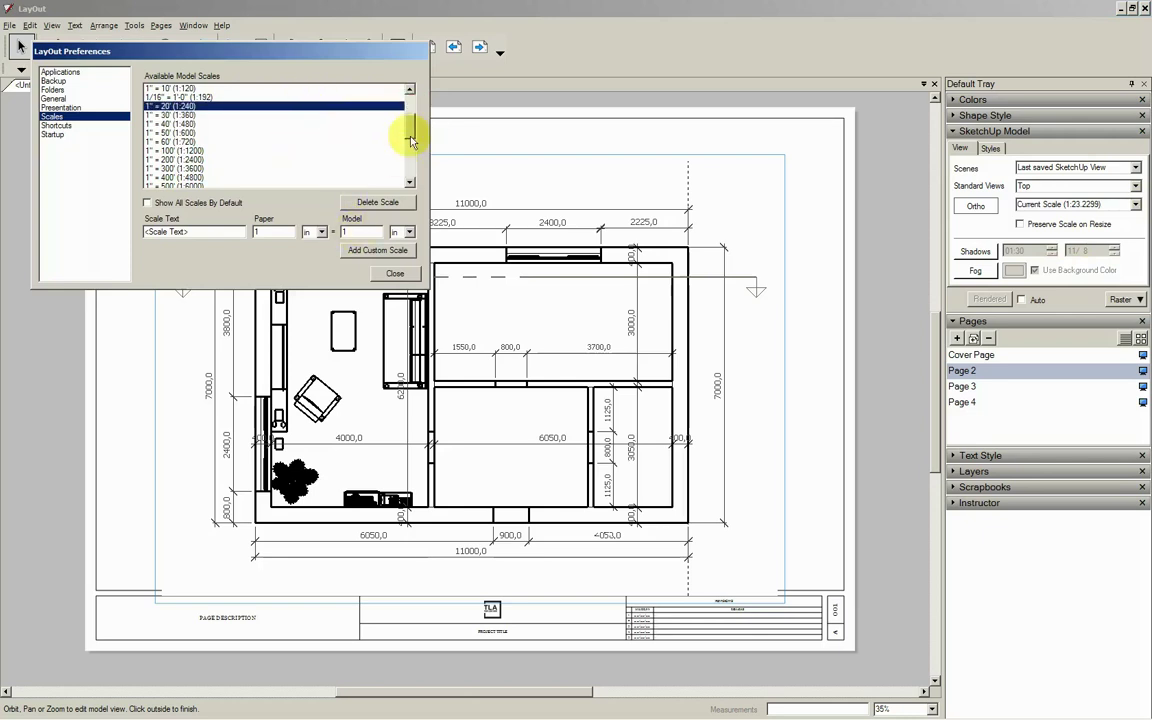
drag(411, 127, 409, 172)
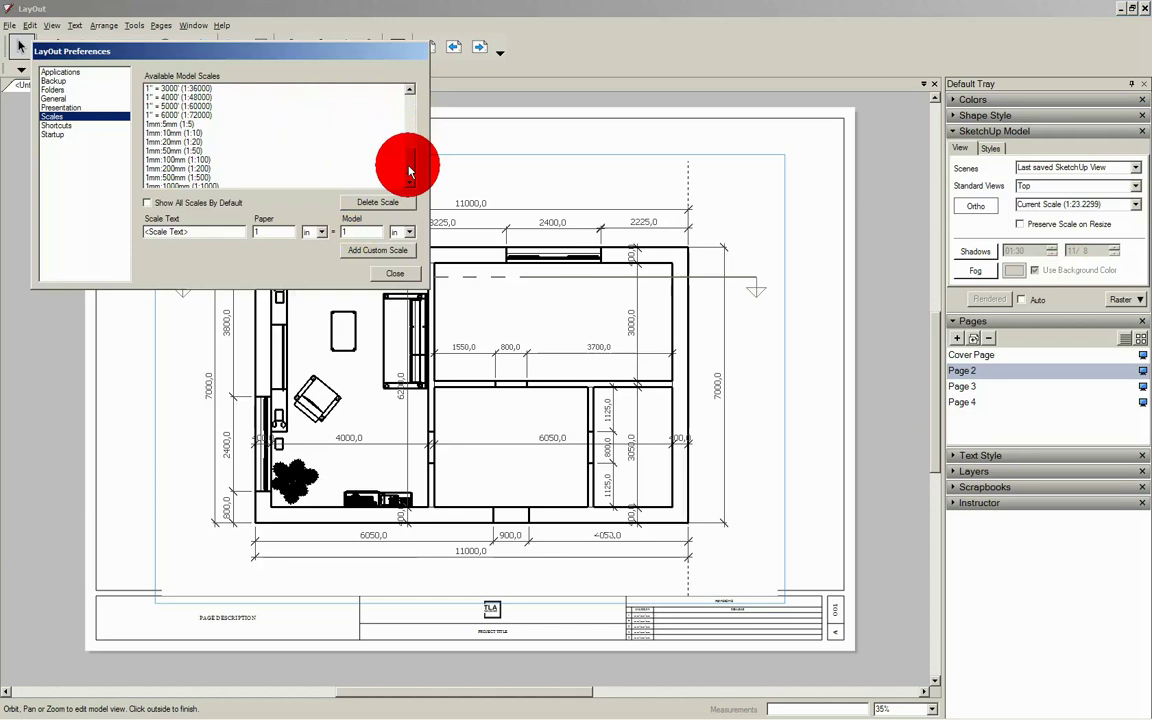
click(373, 141)
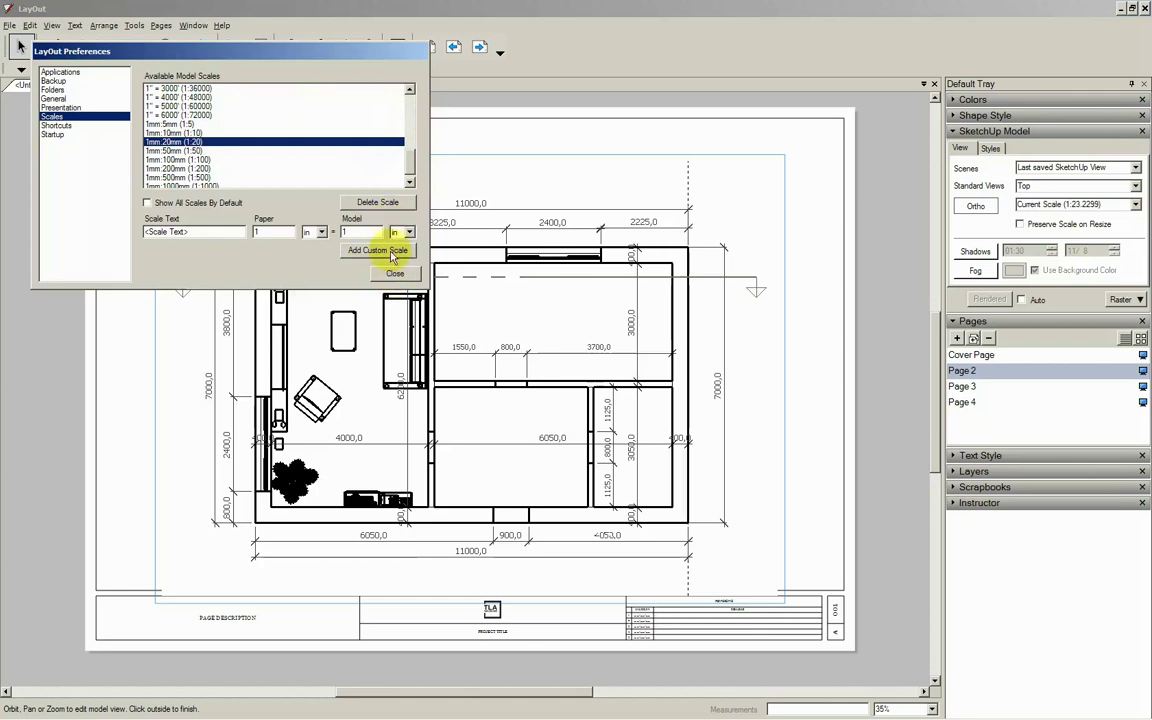
click(391, 256)
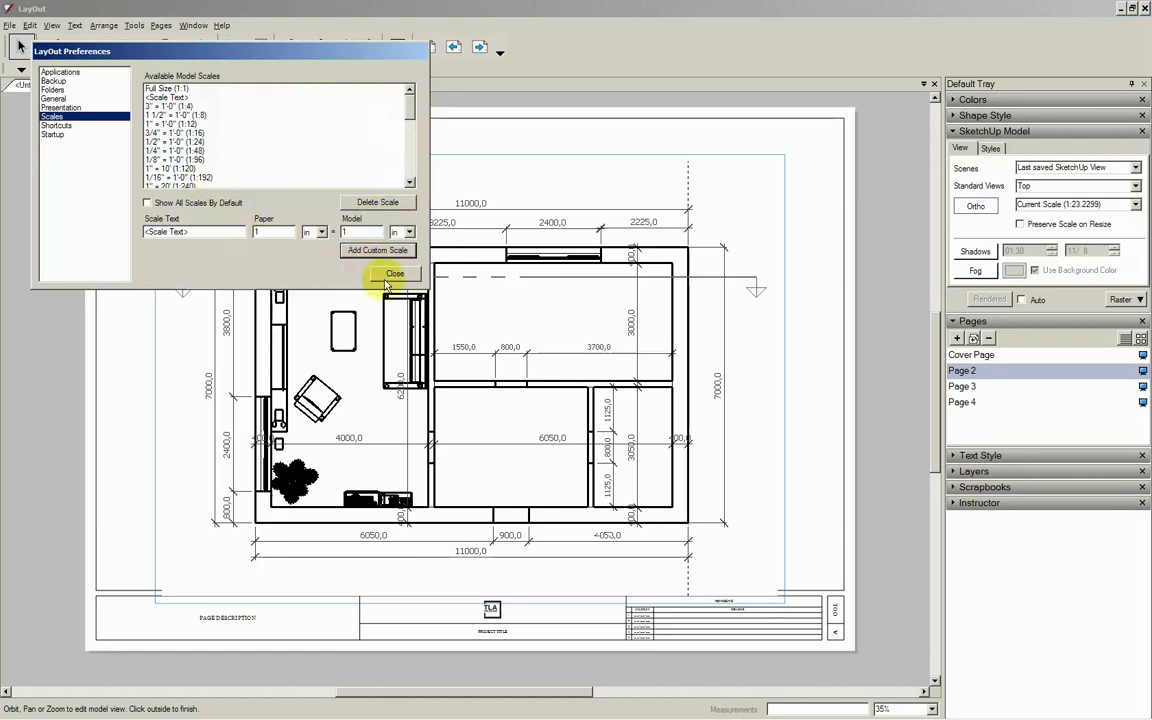
drag(409, 105, 409, 141)
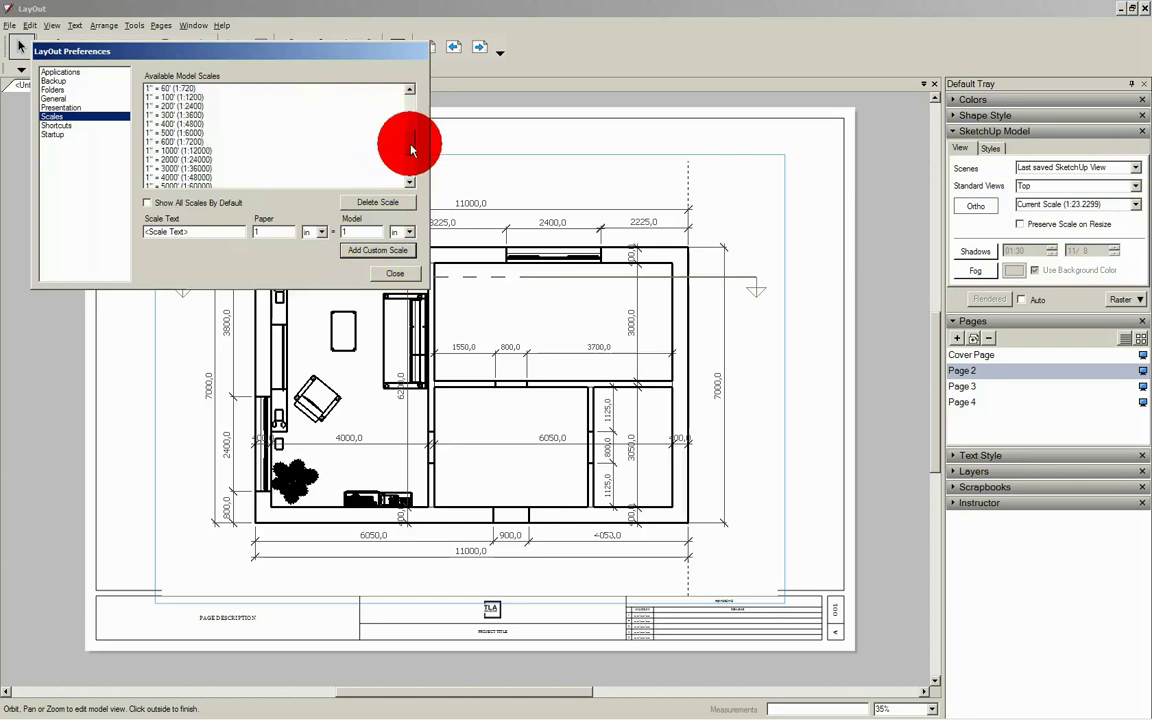
click(394, 274)
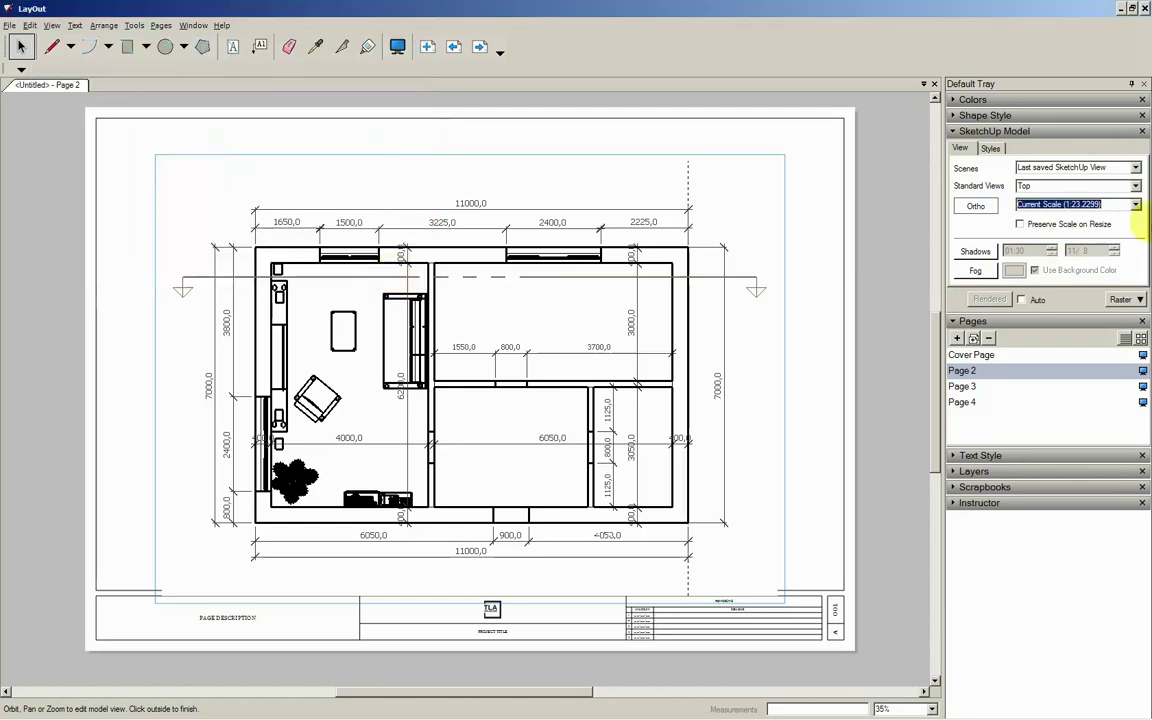
Step: Set the Page 2 floor-plan viewport to 1mm:20mm (1:20) scale
click(1136, 205)
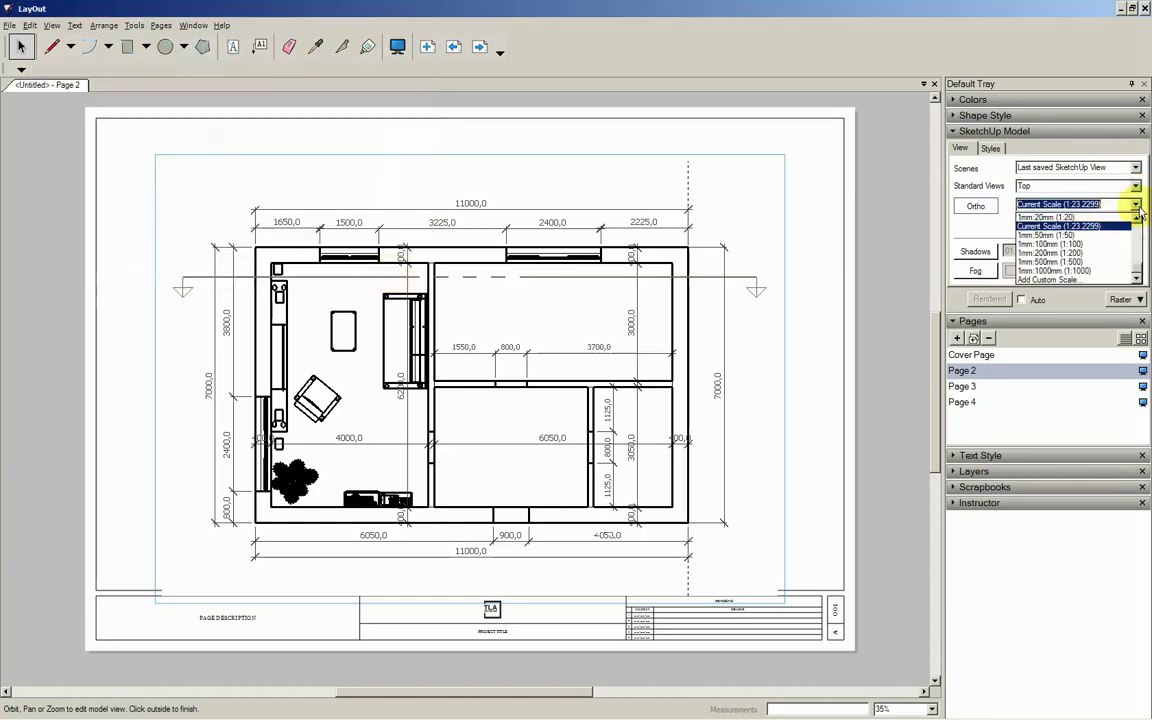
click(1137, 270)
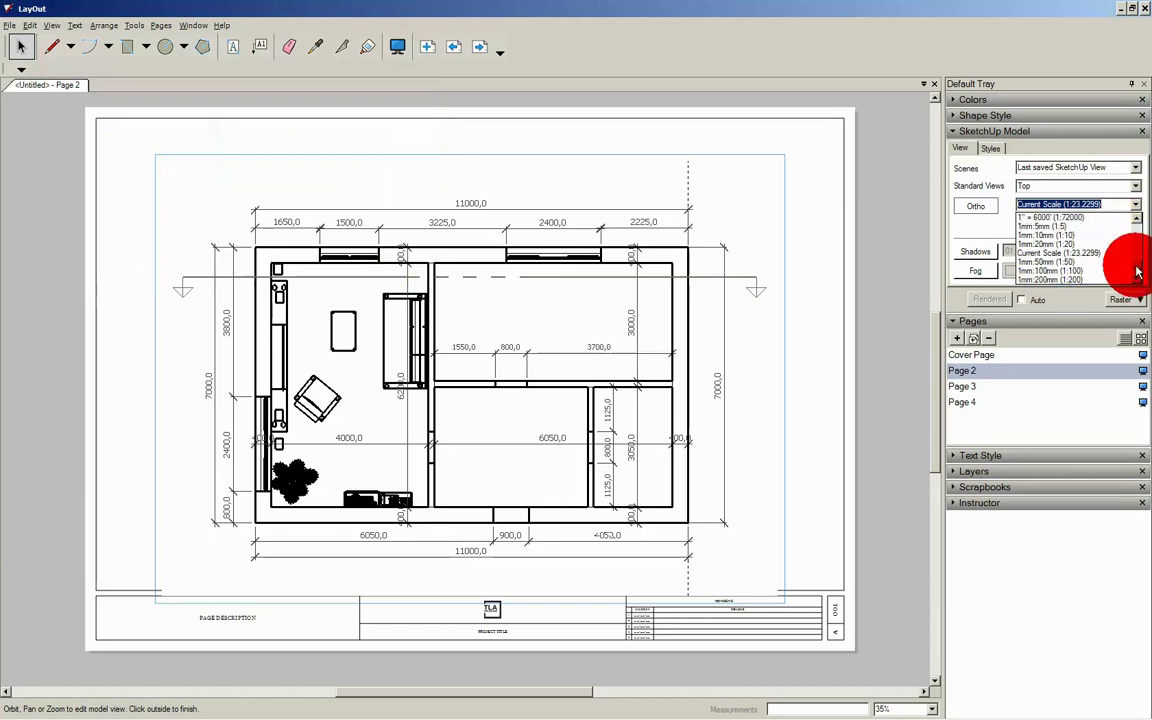
click(1112, 244)
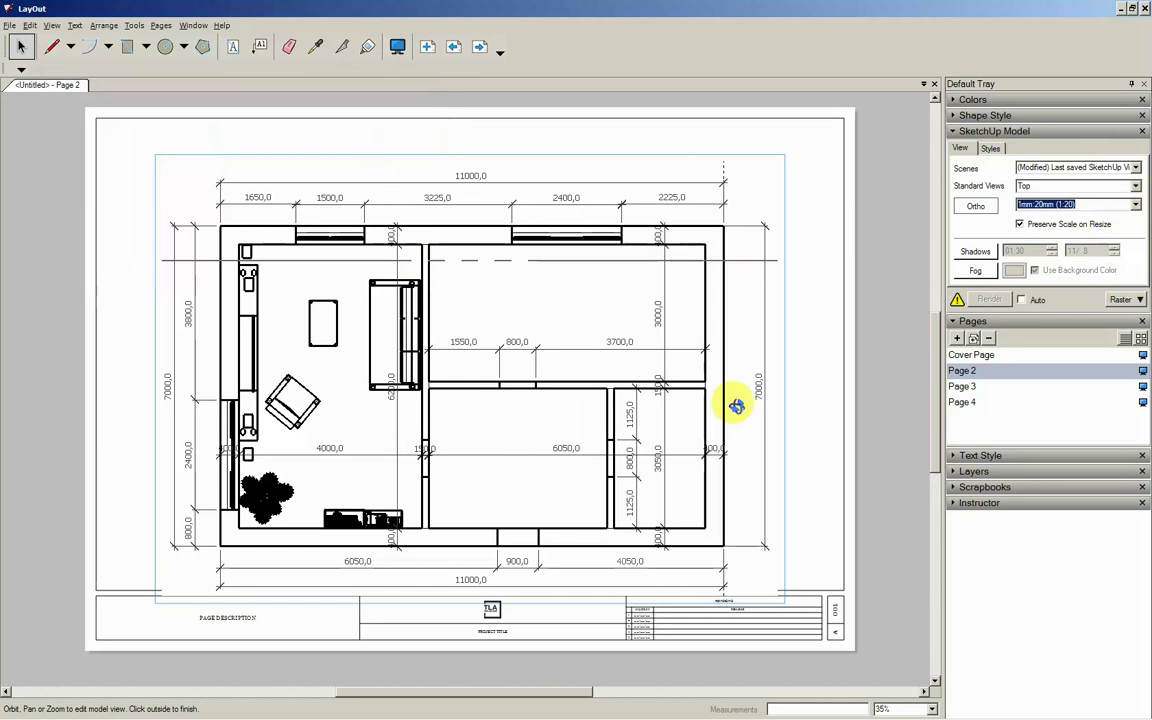
click(783, 352)
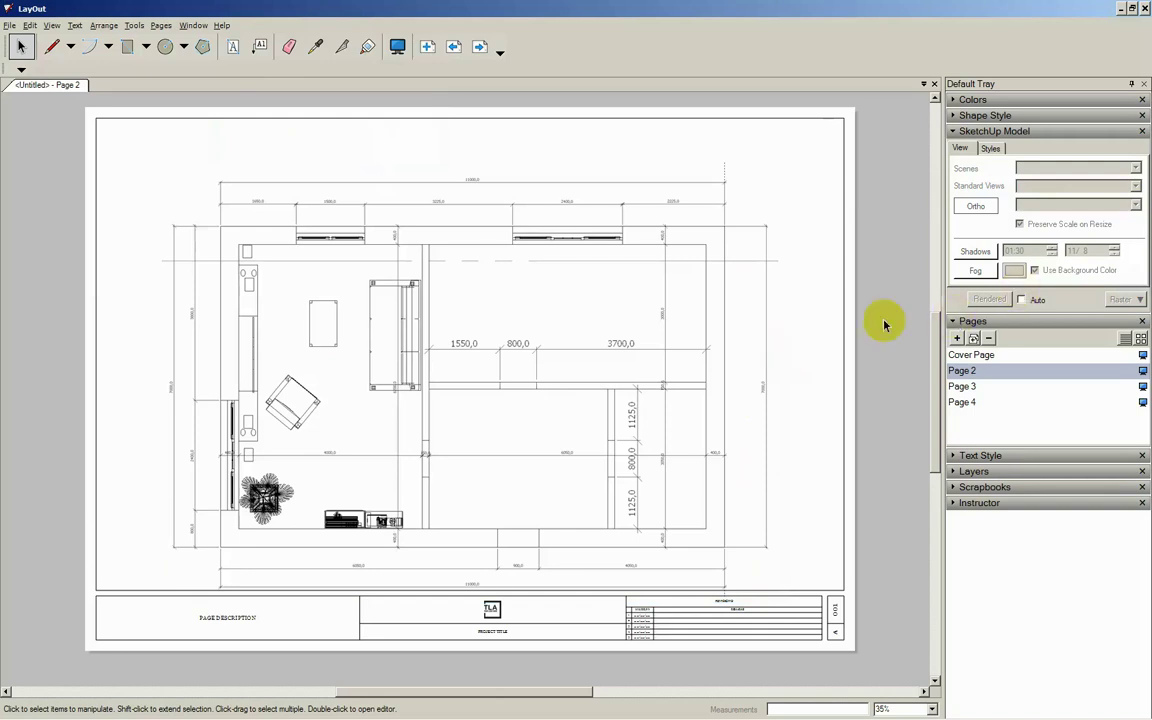
double_click(766, 335)
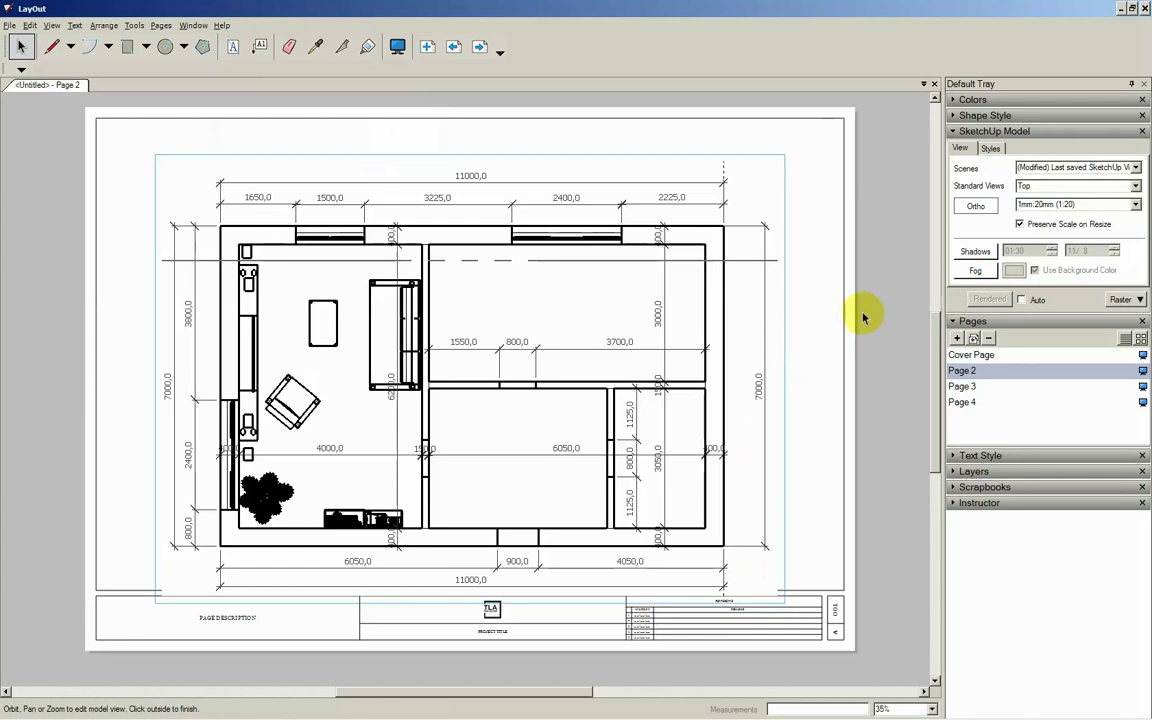
click(855, 318)
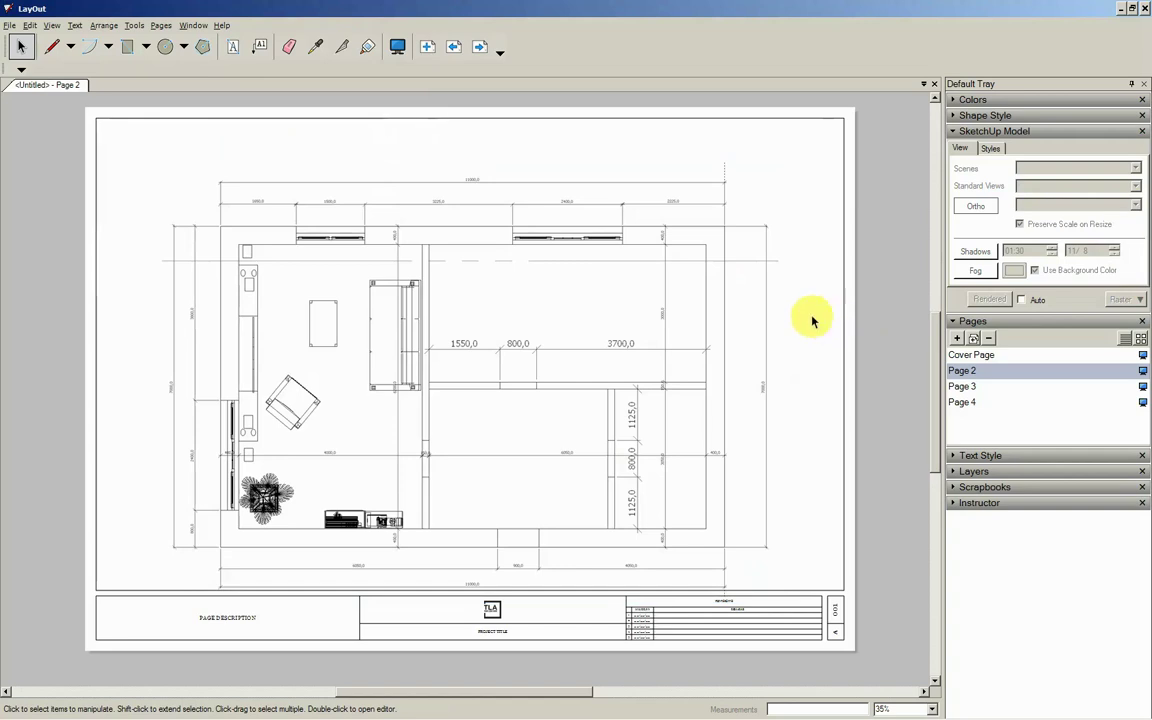
click(771, 318)
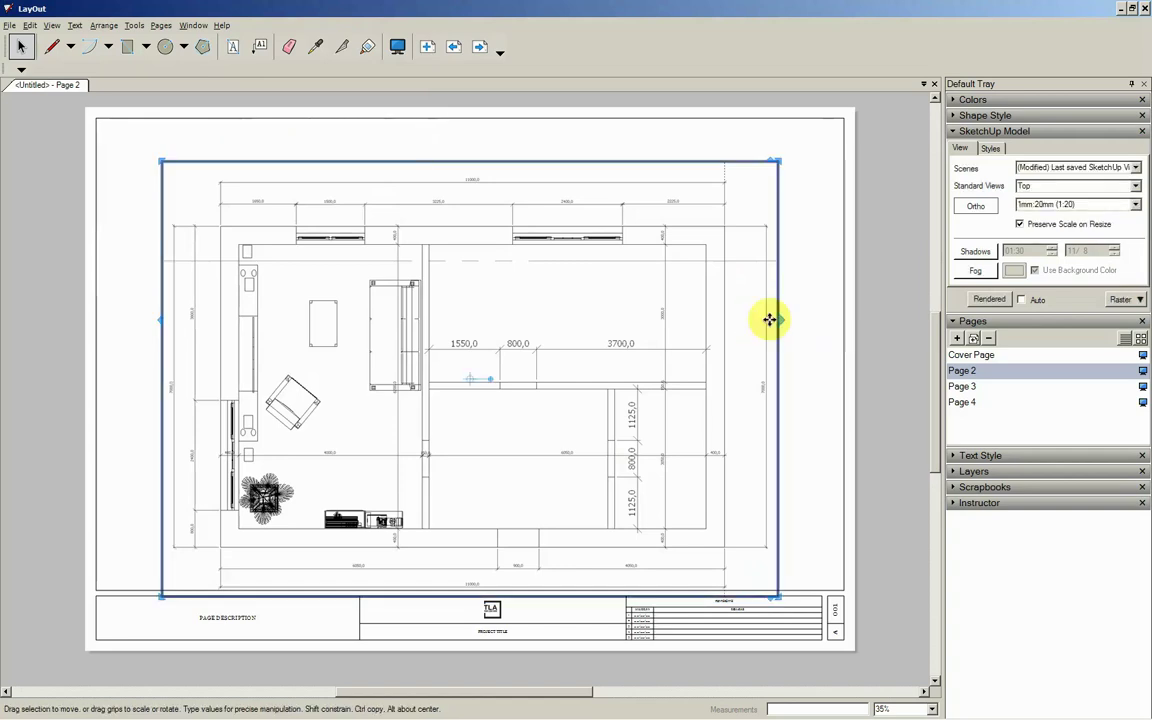
Step: Nudge the 1:20 floor-plan viewport slightly up on Page 2
click(413, 595)
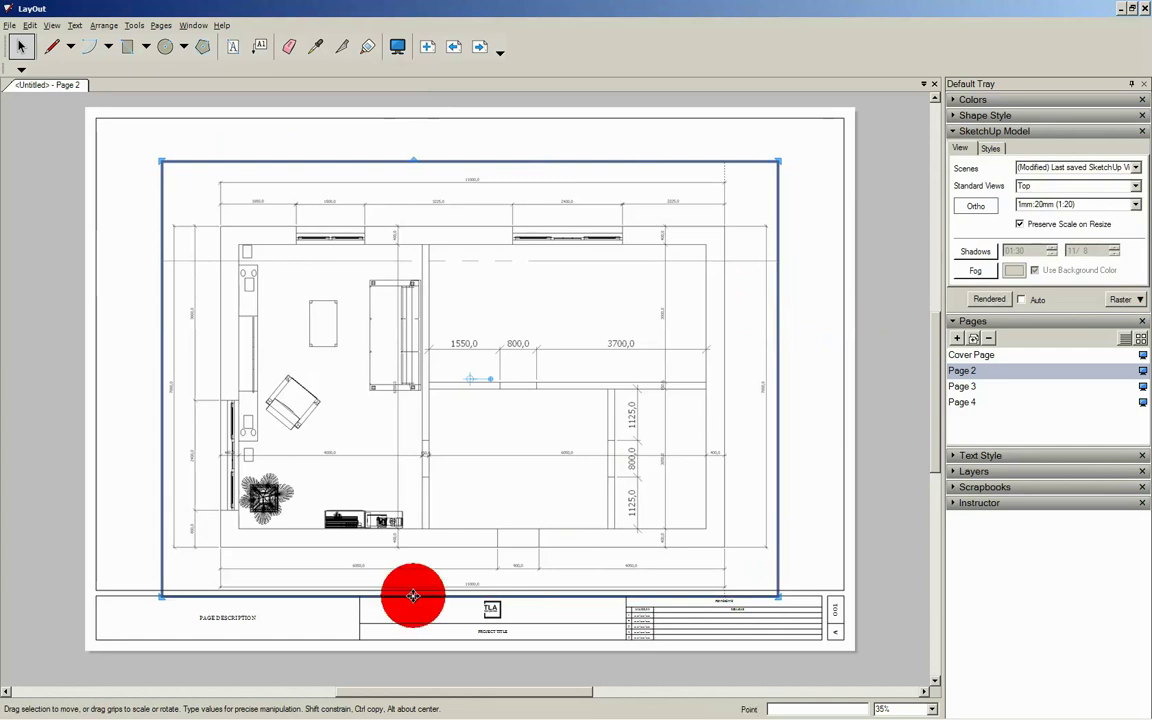
drag(413, 595, 417, 576)
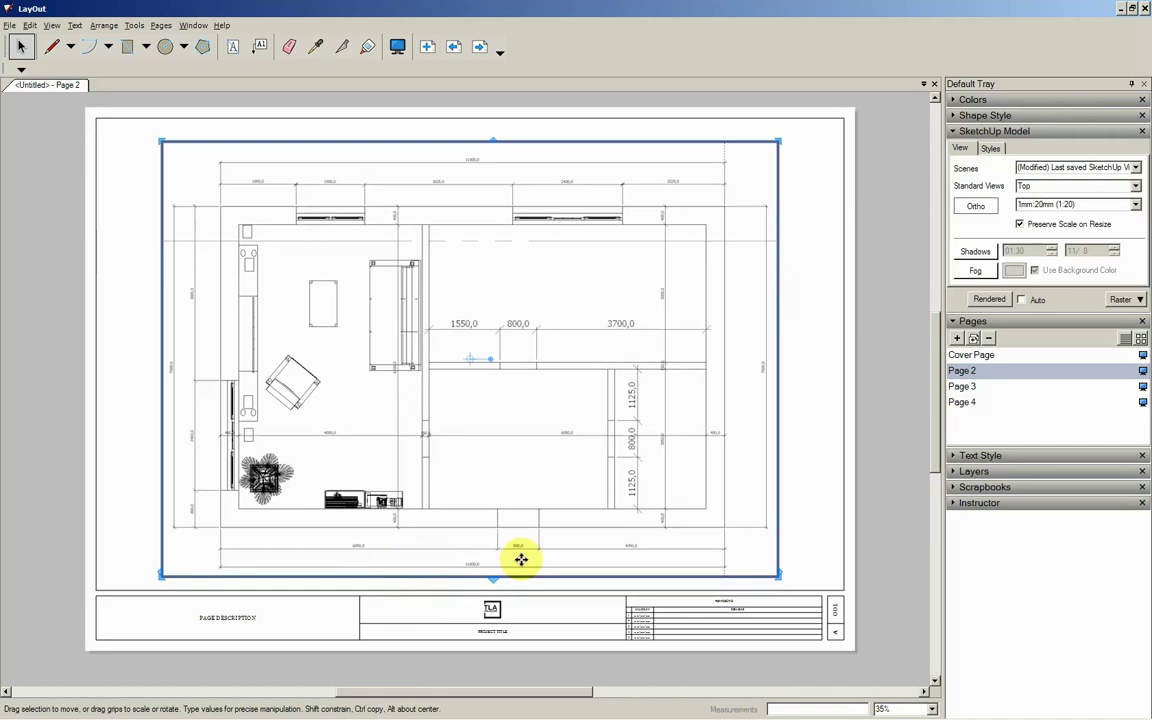
click(805, 416)
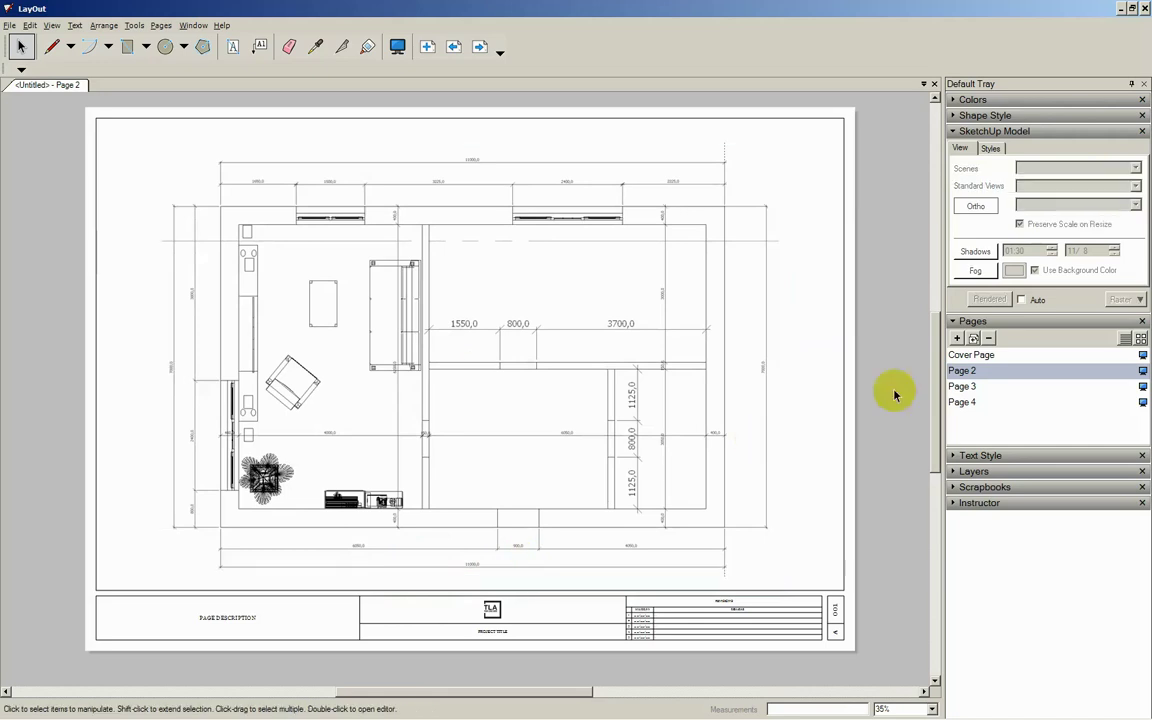
Step: Toggle the plan view's Ortho setting off and back on, then show Page 3
double_click(728, 381)
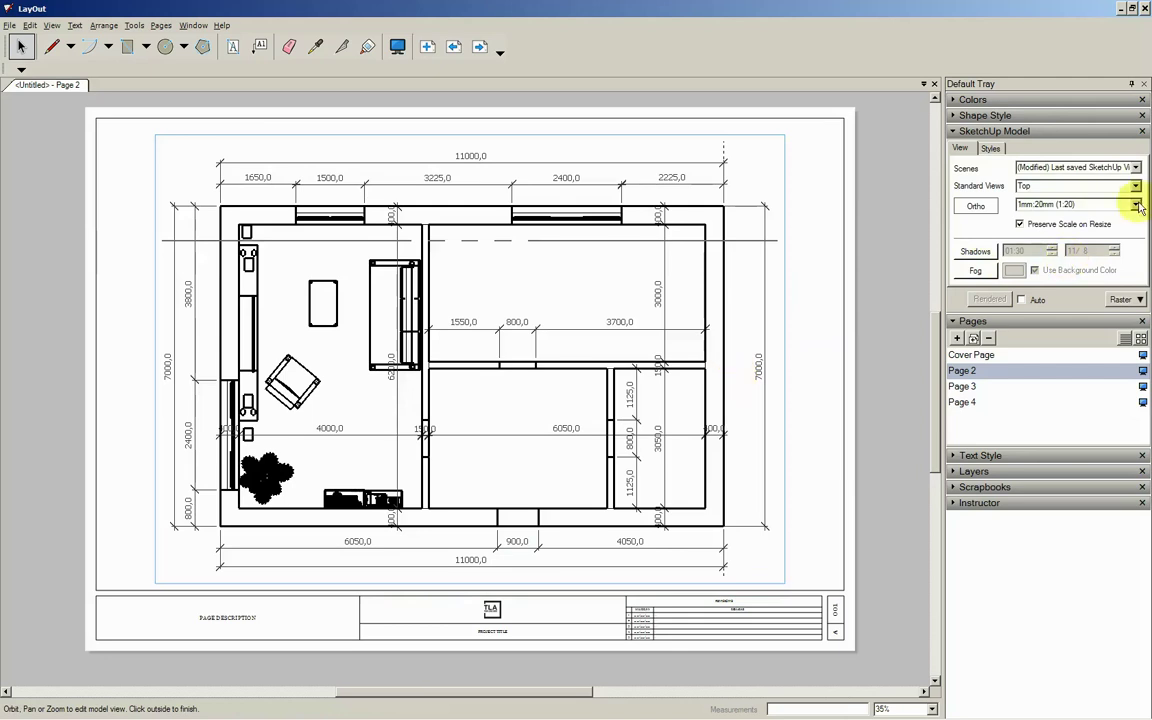
click(977, 207)
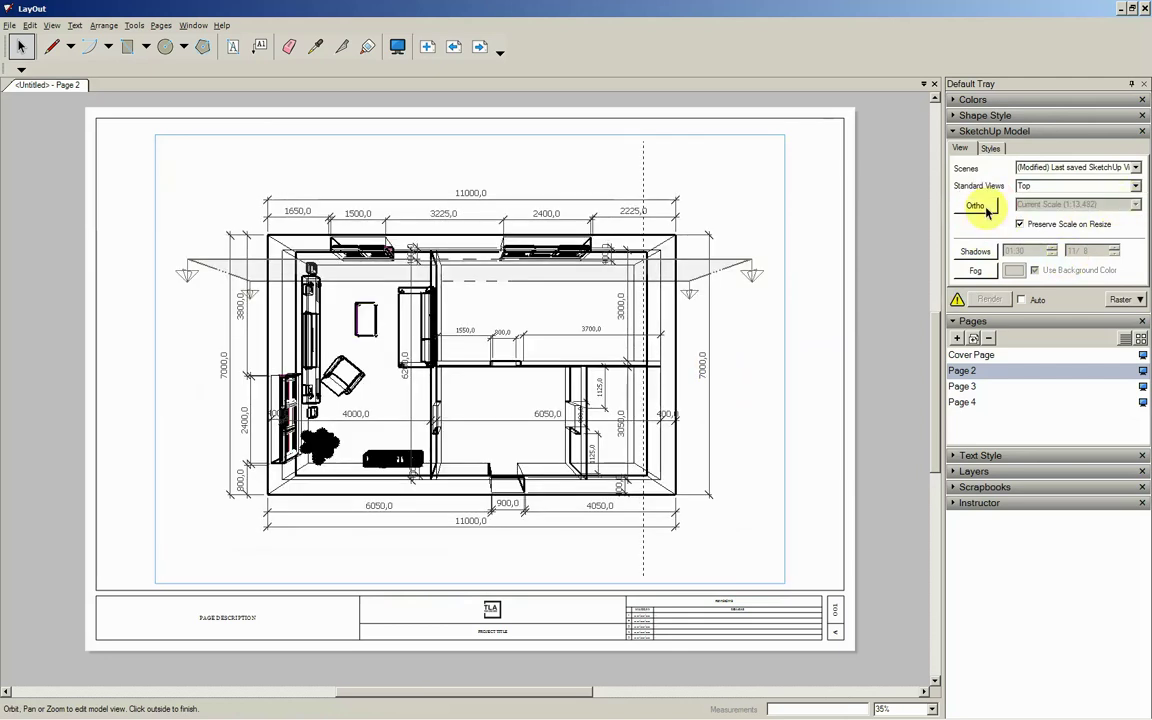
click(986, 208)
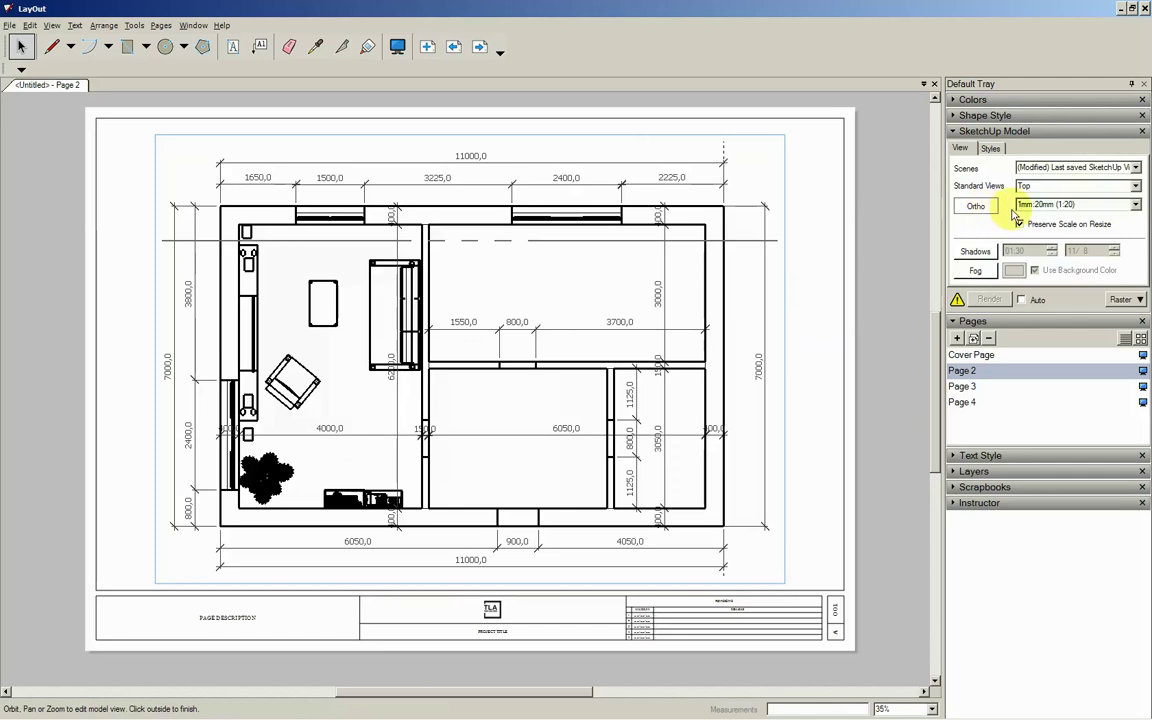
click(880, 284)
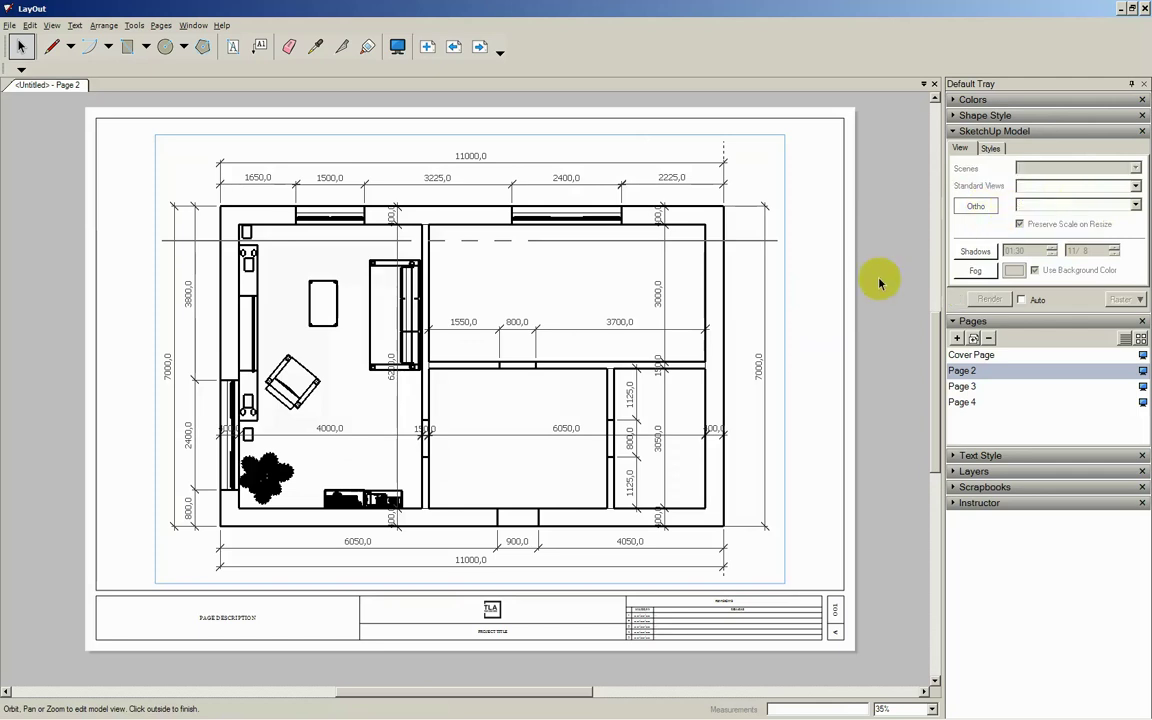
click(964, 387)
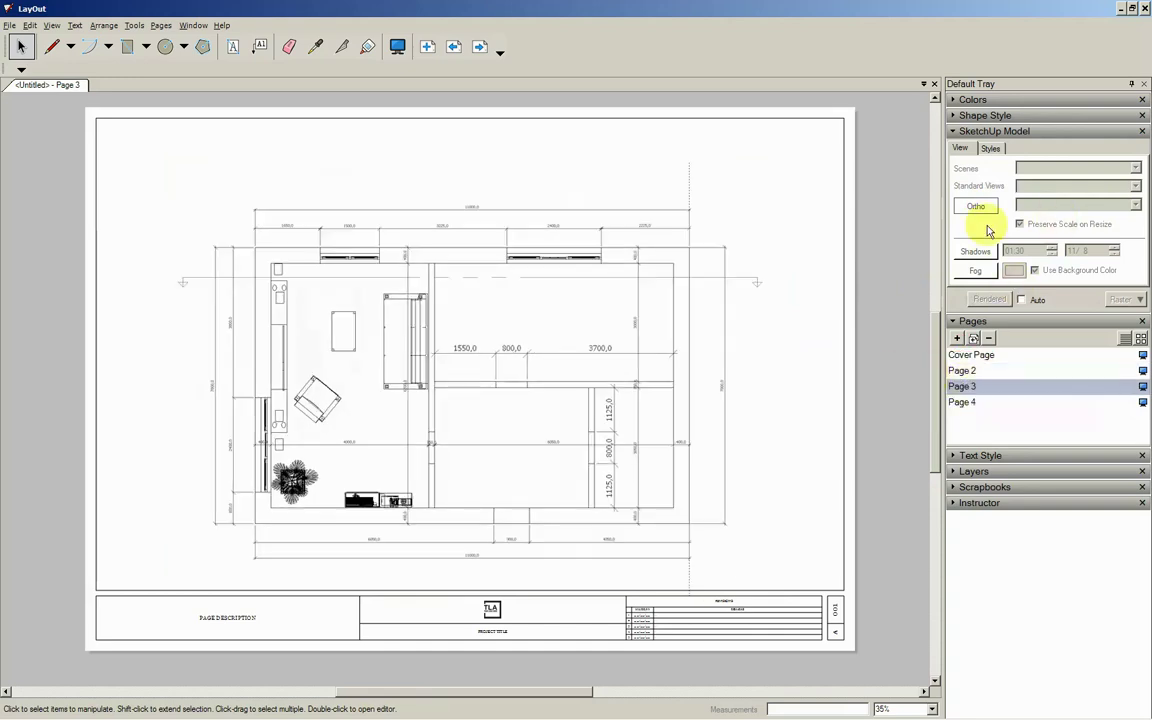
Step: Render the Page 3 viewport as the Front standard view at 1:20, then show Page 4
click(712, 336)
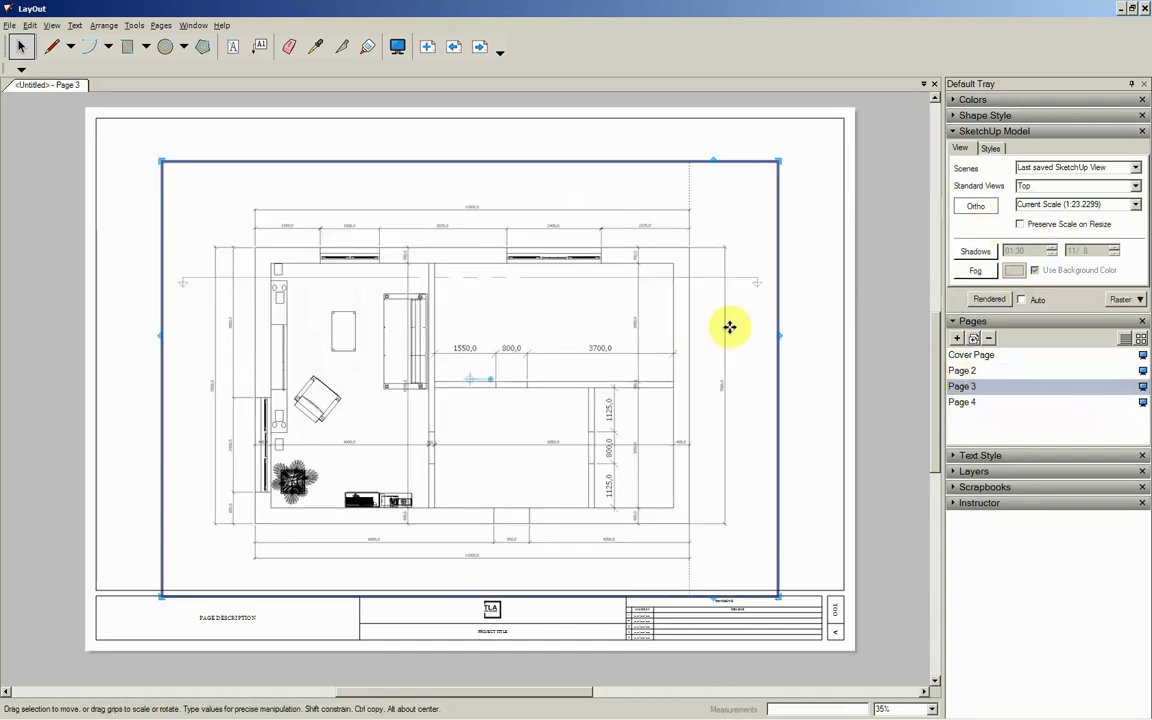
click(1140, 186)
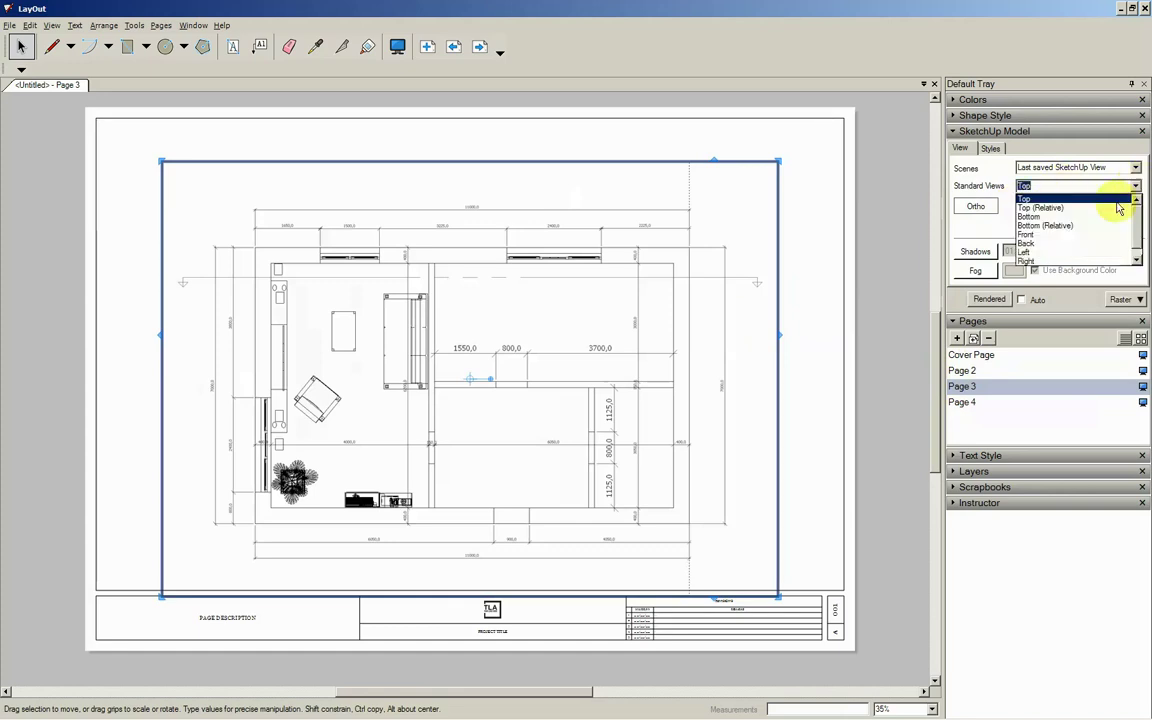
click(1100, 235)
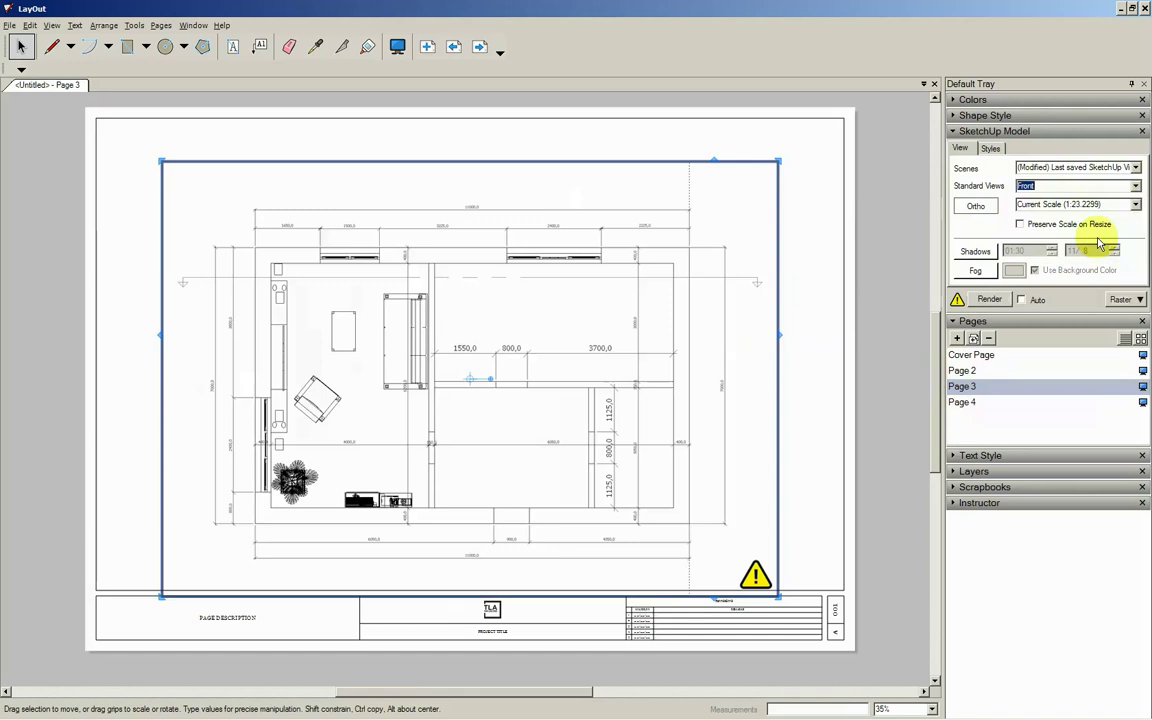
click(1136, 204)
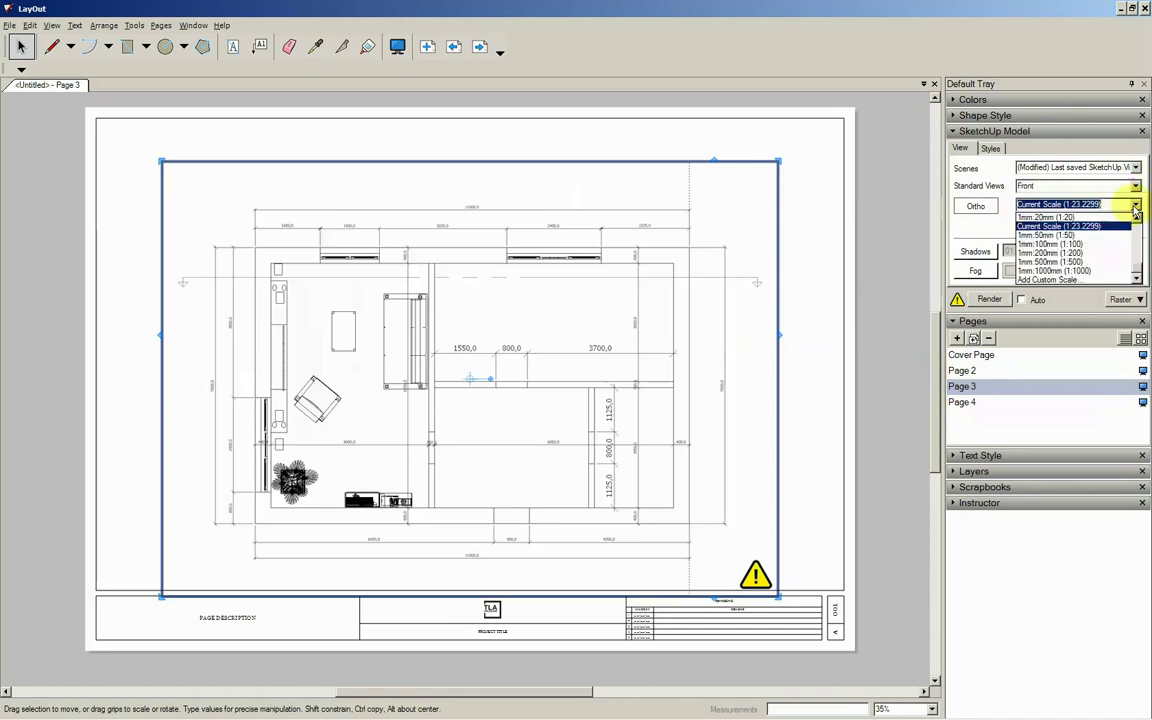
click(1105, 217)
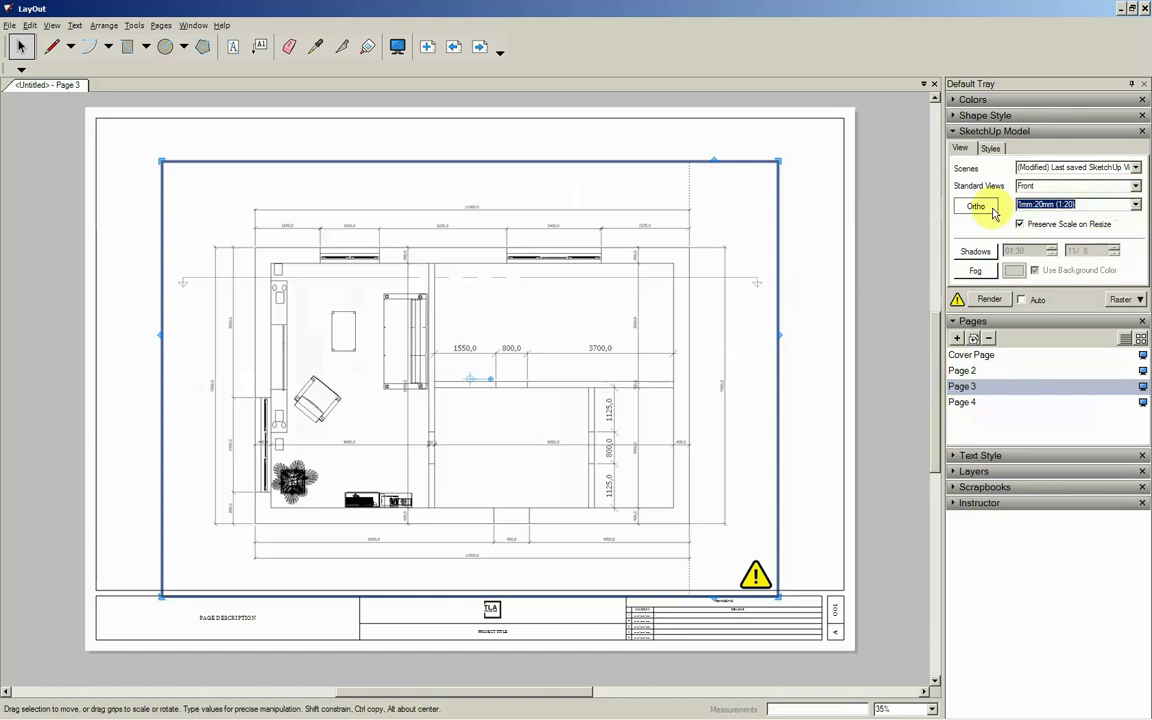
click(1003, 302)
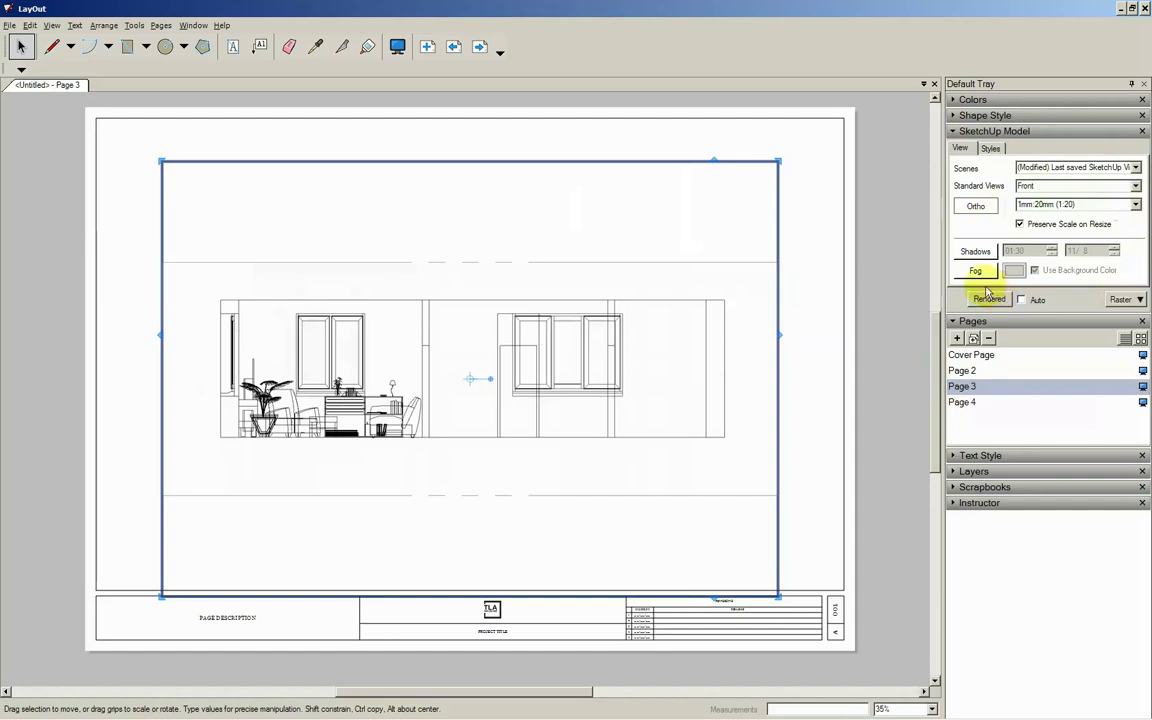
click(812, 208)
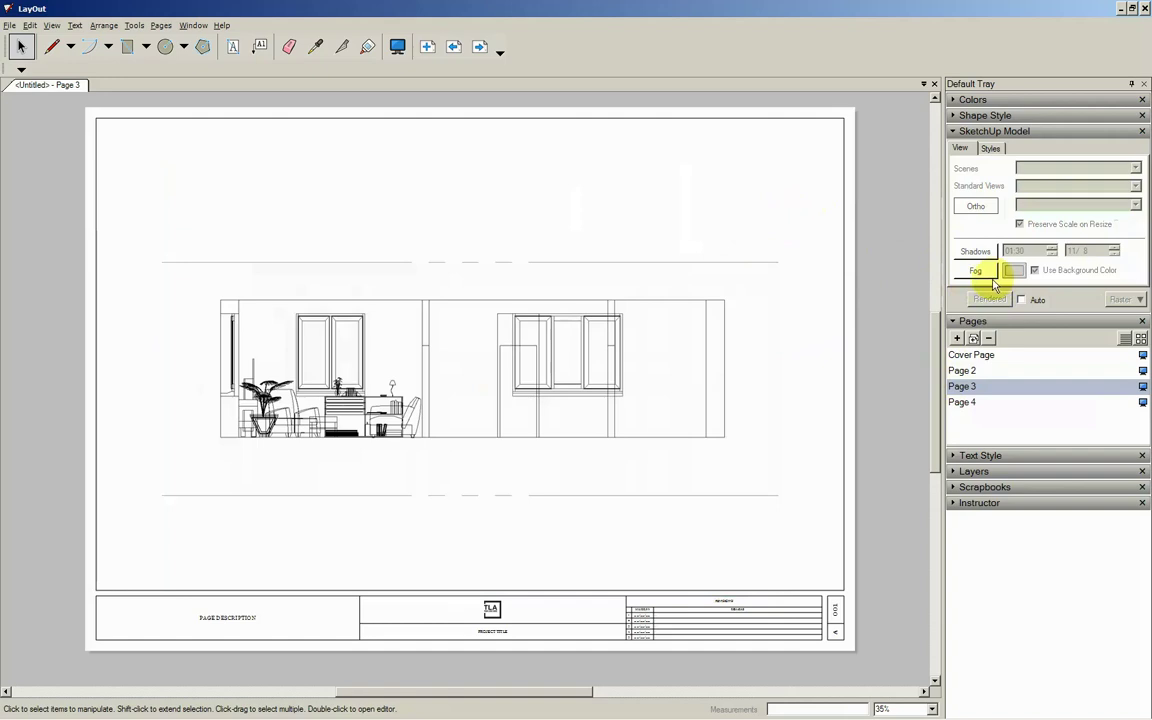
click(964, 401)
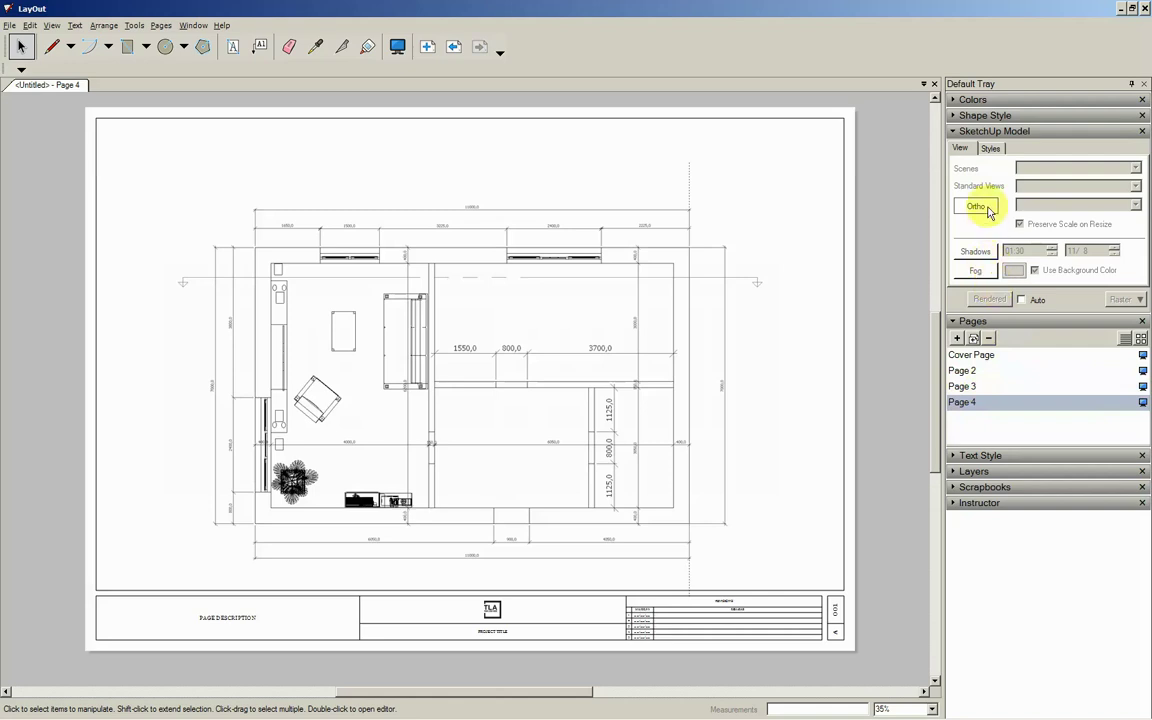
Step: Render the Page 4 viewport as the Left standard view at 1mm:20mm (1:20)
click(757, 290)
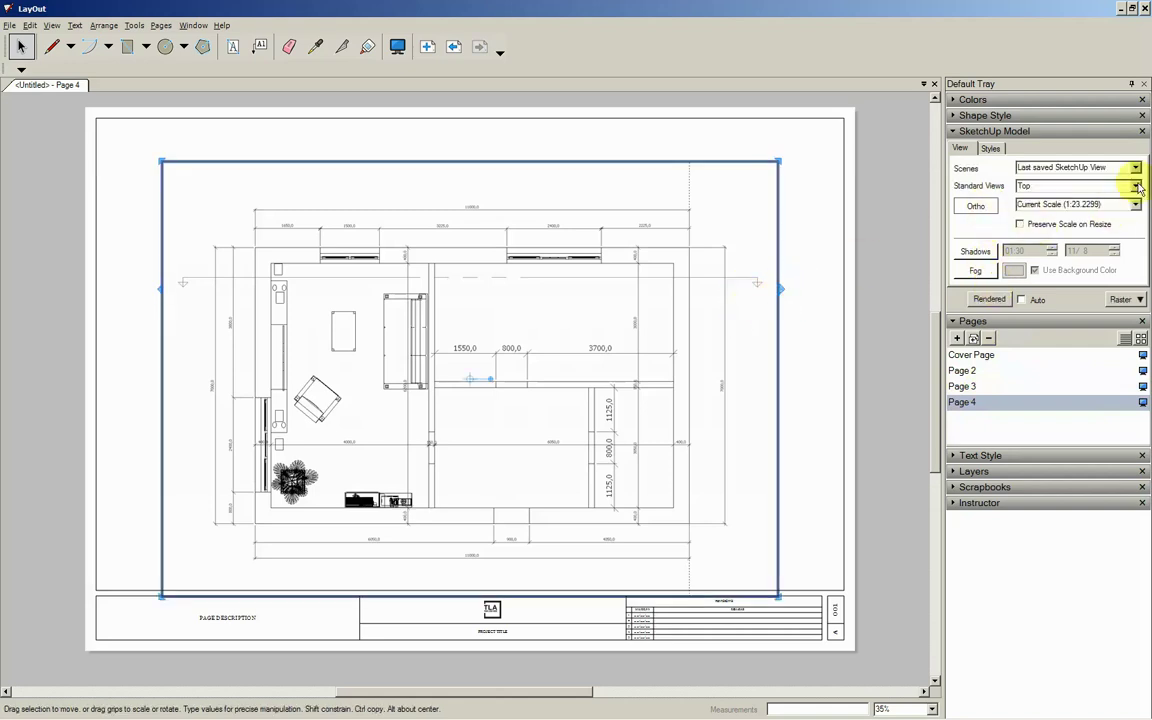
click(1136, 186)
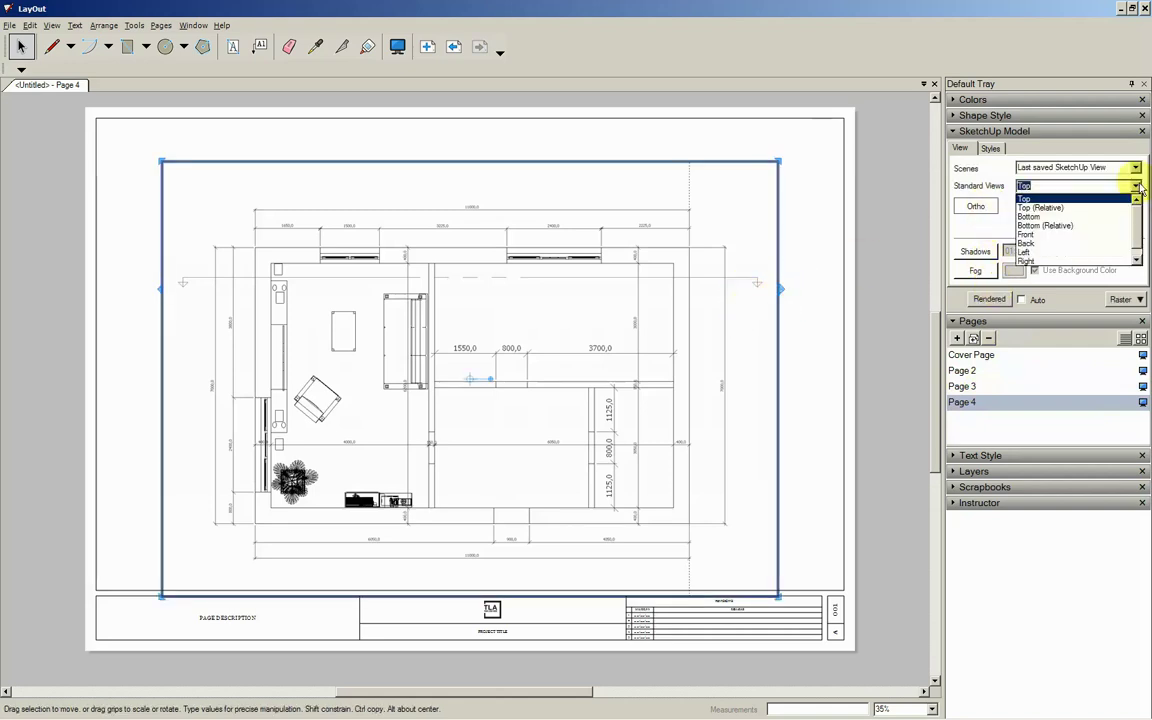
click(1097, 256)
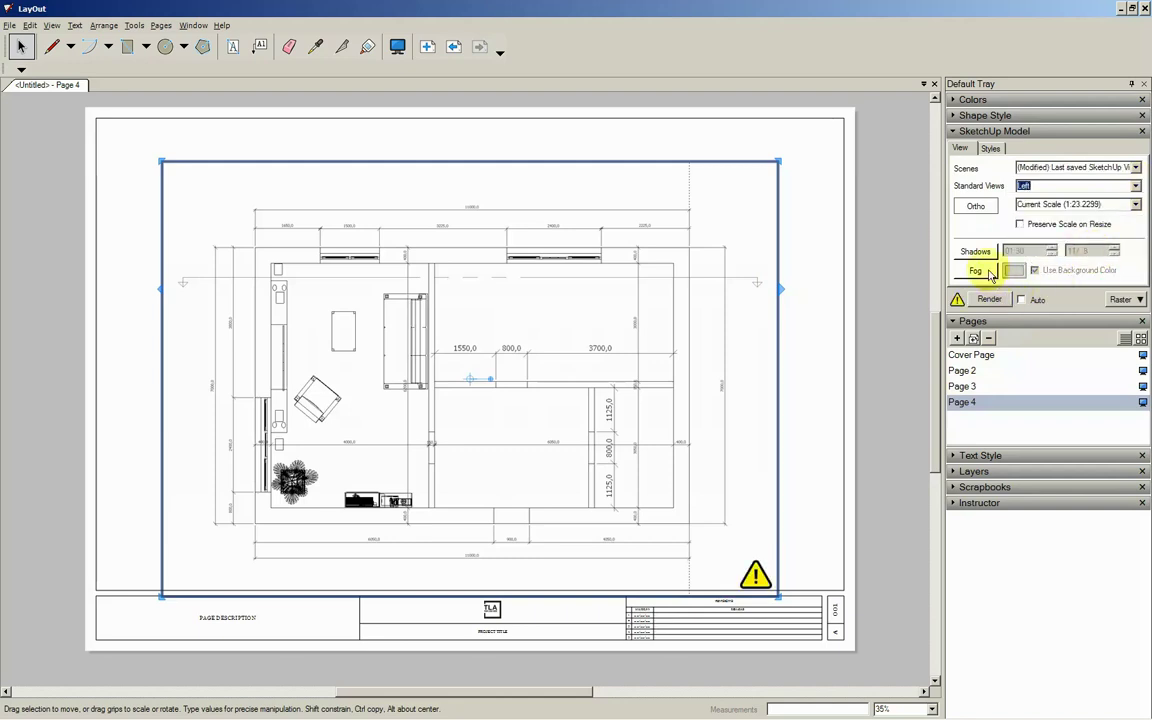
click(1100, 204)
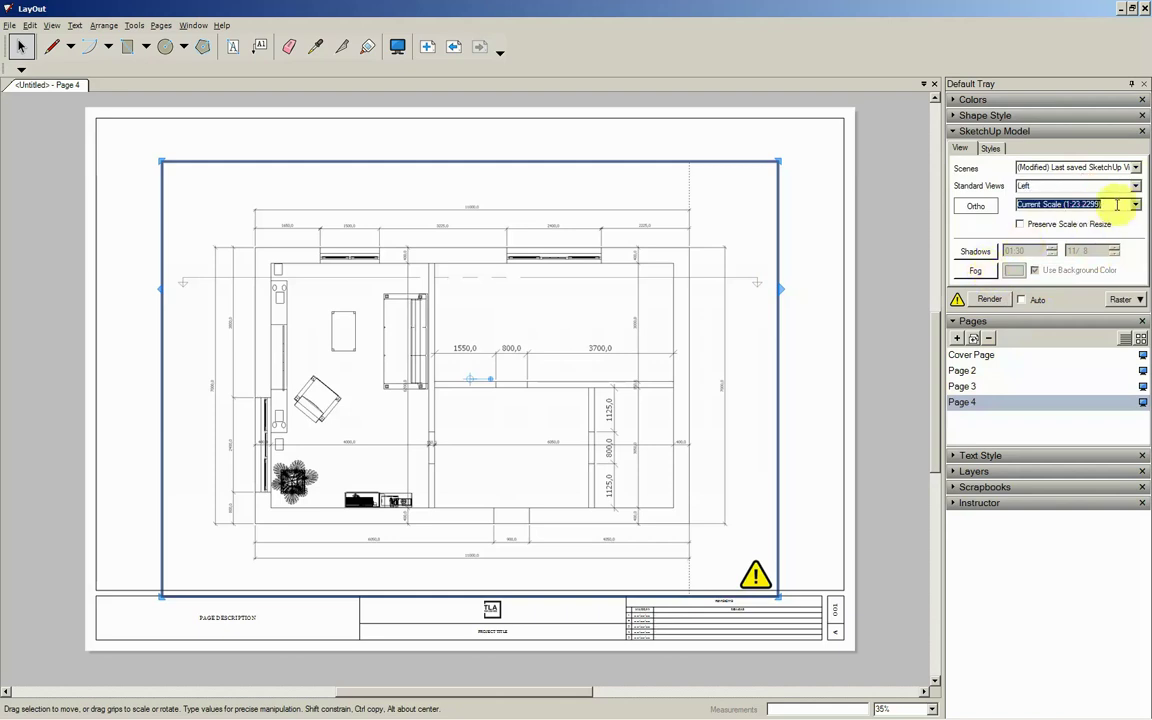
click(1134, 207)
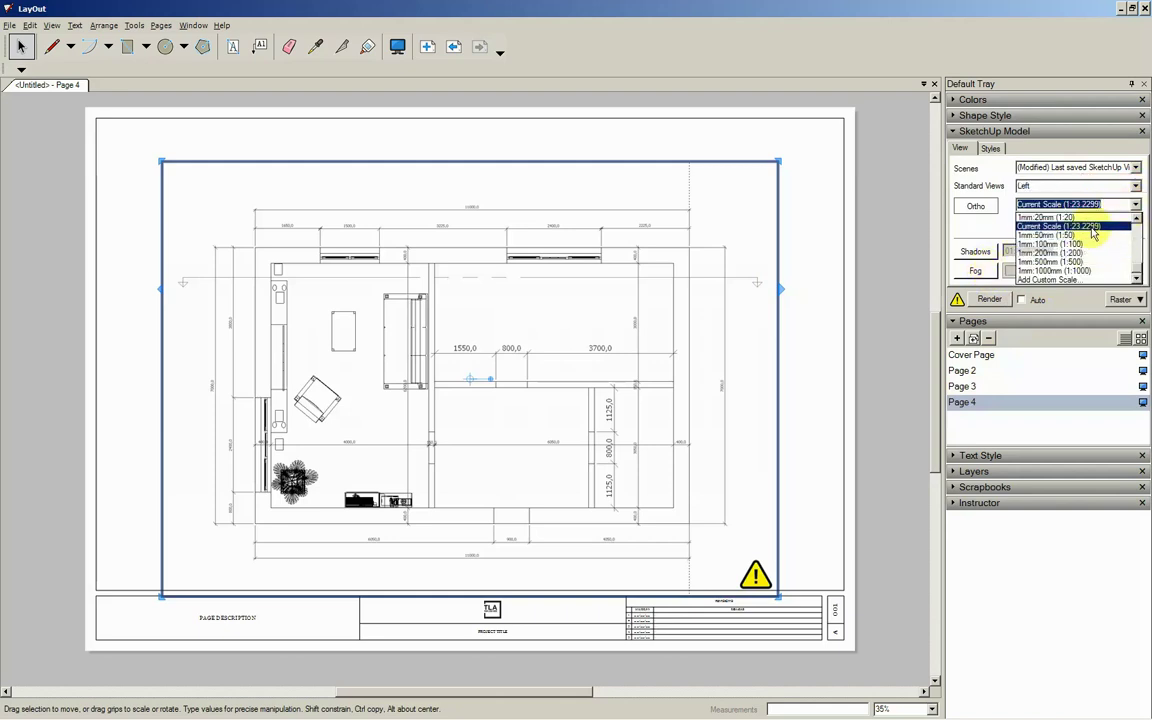
click(1092, 218)
click(988, 299)
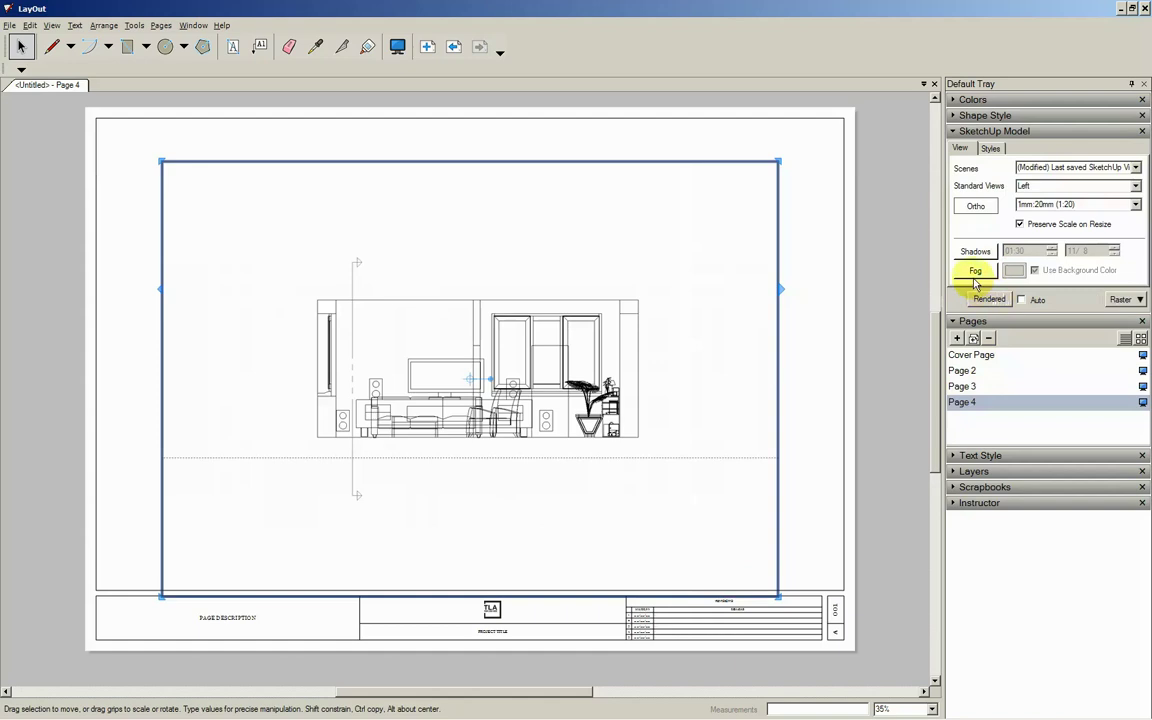
click(818, 275)
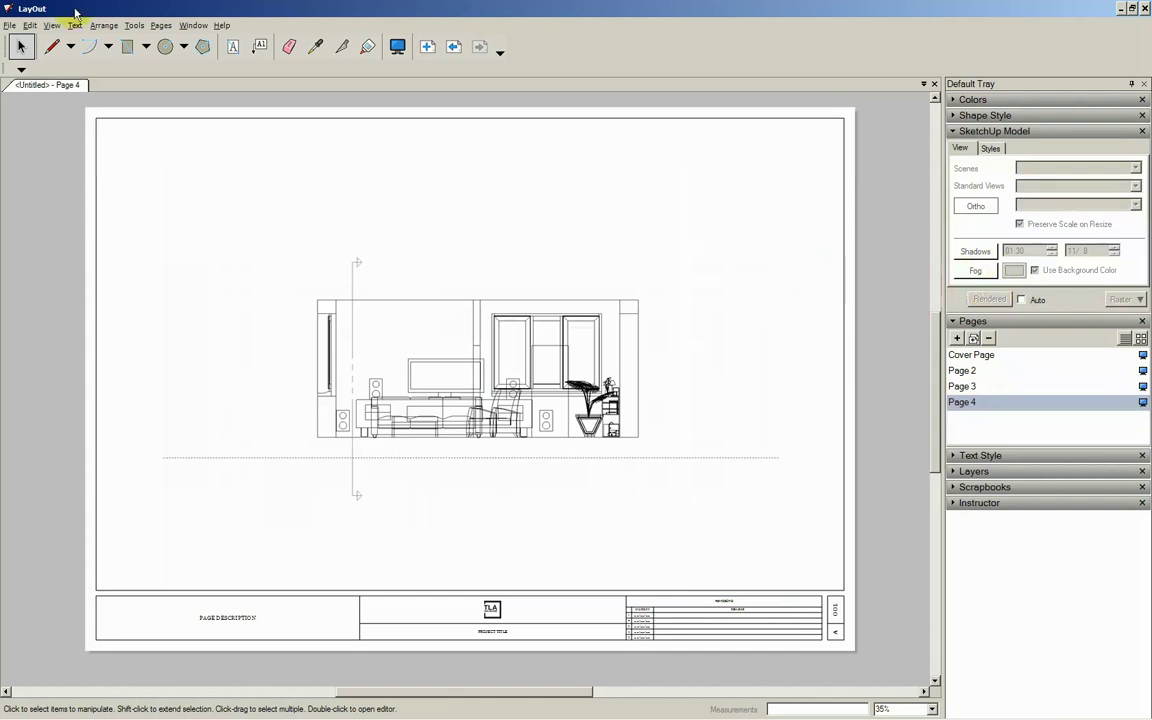
click(8, 25)
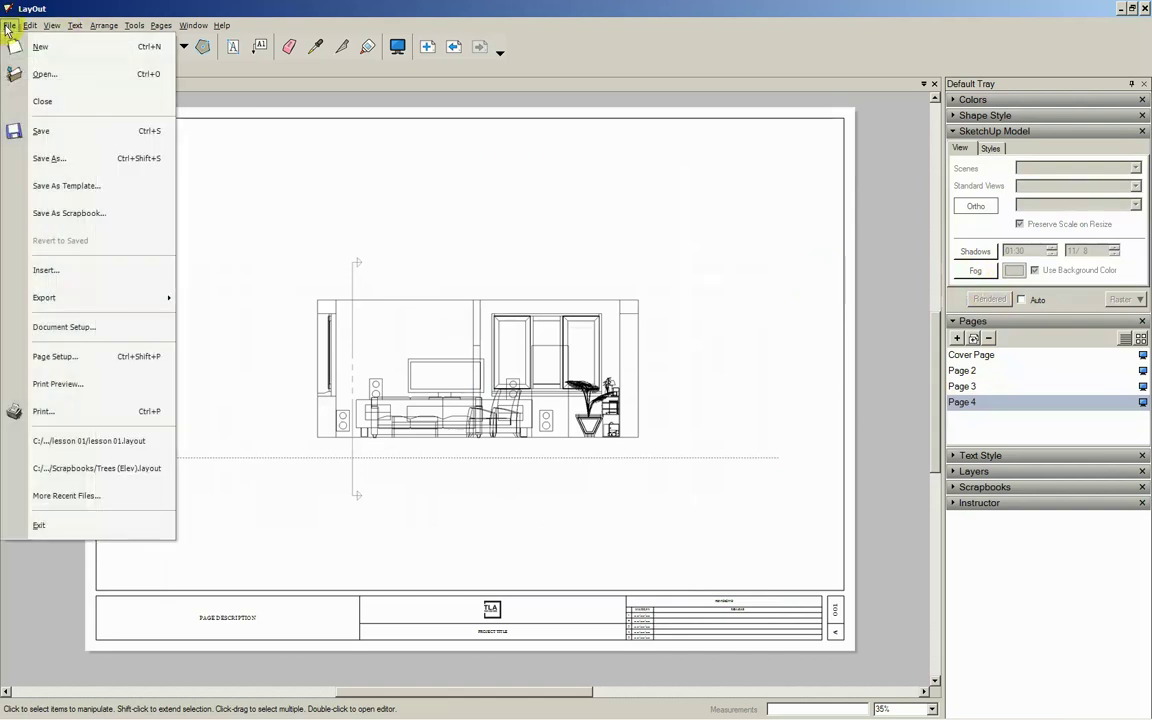
Step: Save the untitled LayOut document to the Desktop as 'Presentation small house'
click(42, 131)
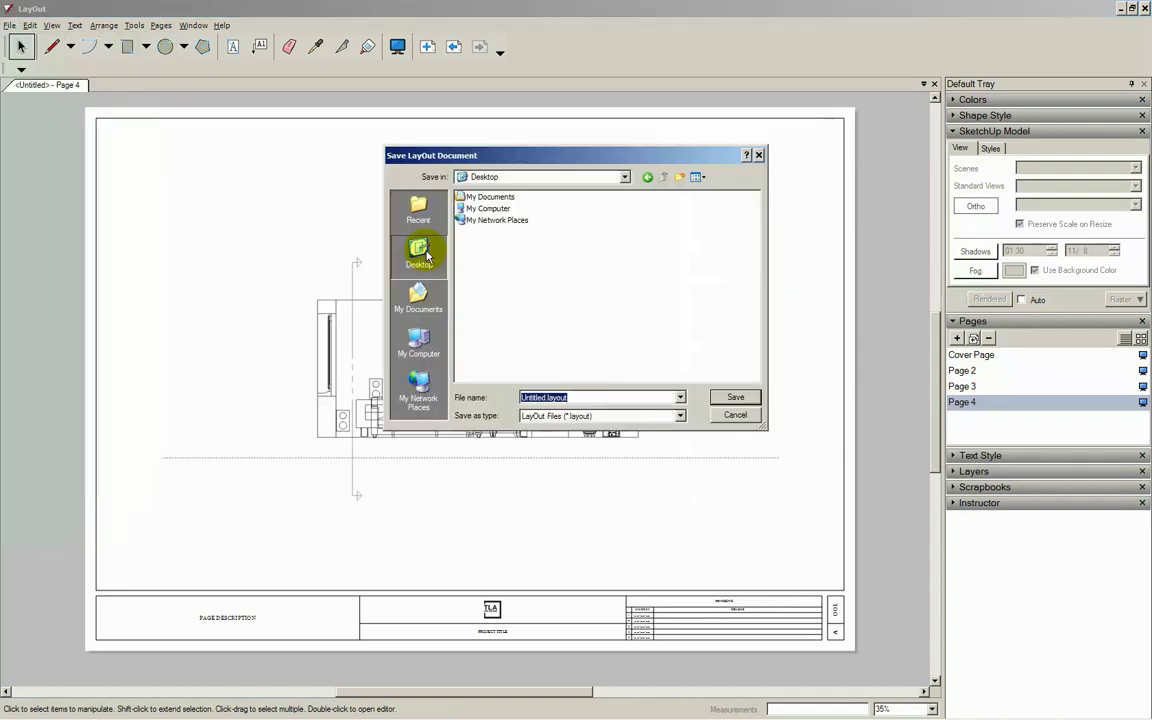
click(578, 396)
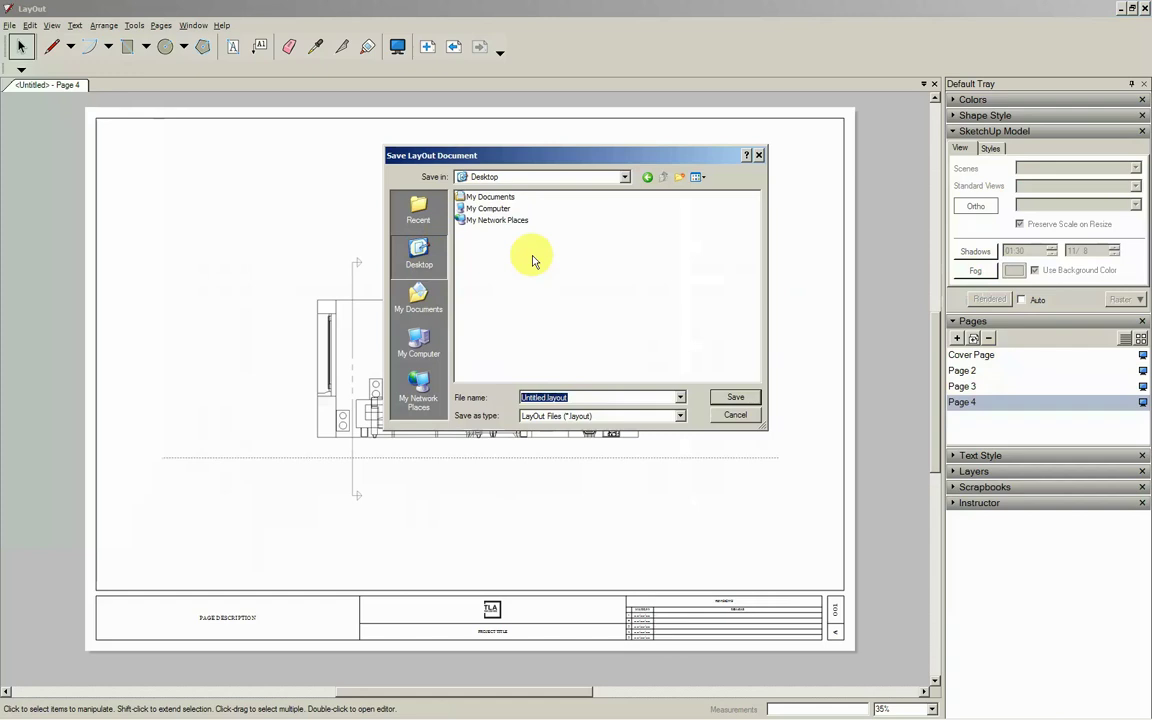
text(Pre)
text(sentat)
text(ion )
text(small )
text(hou)
text(se)
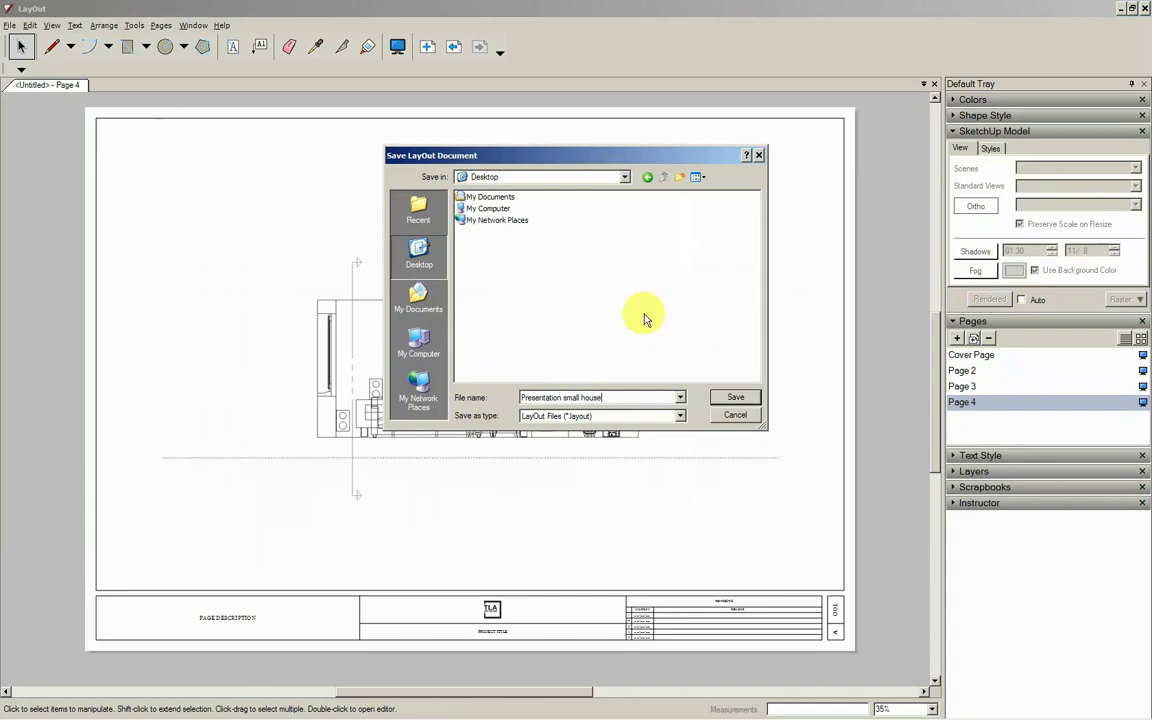
click(730, 400)
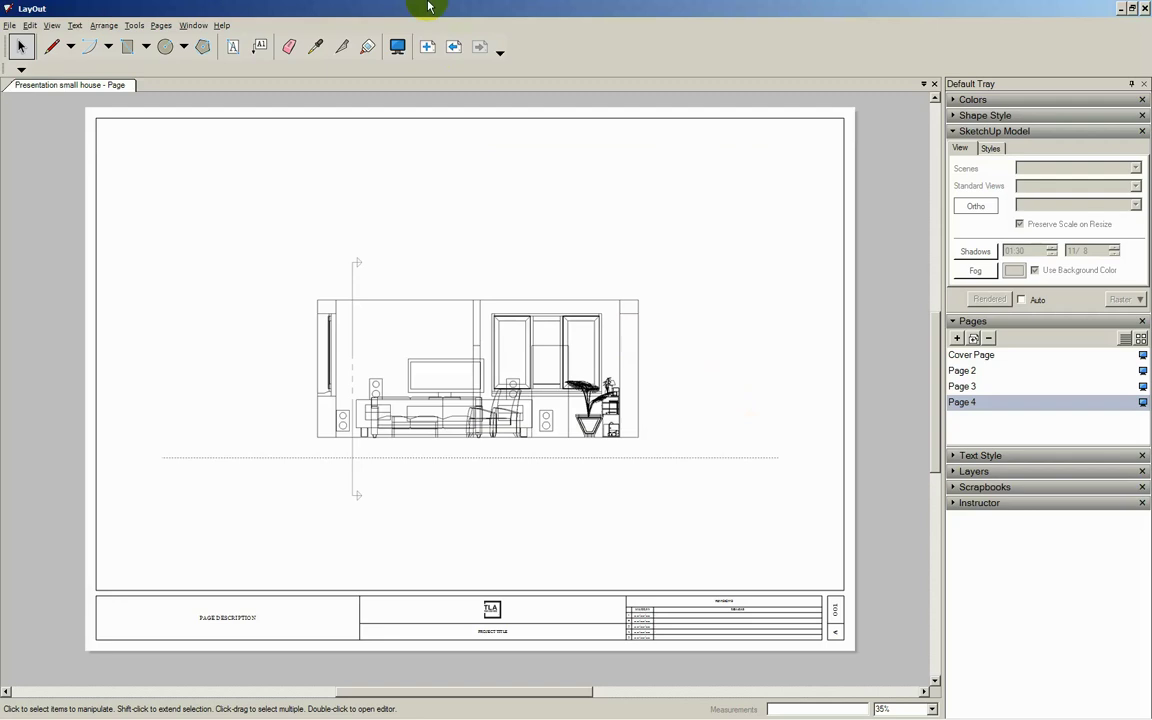
Step: Review the Cover Page and Pages 2, 3 and 4, finishing on the Page 2 floor plan
click(455, 47)
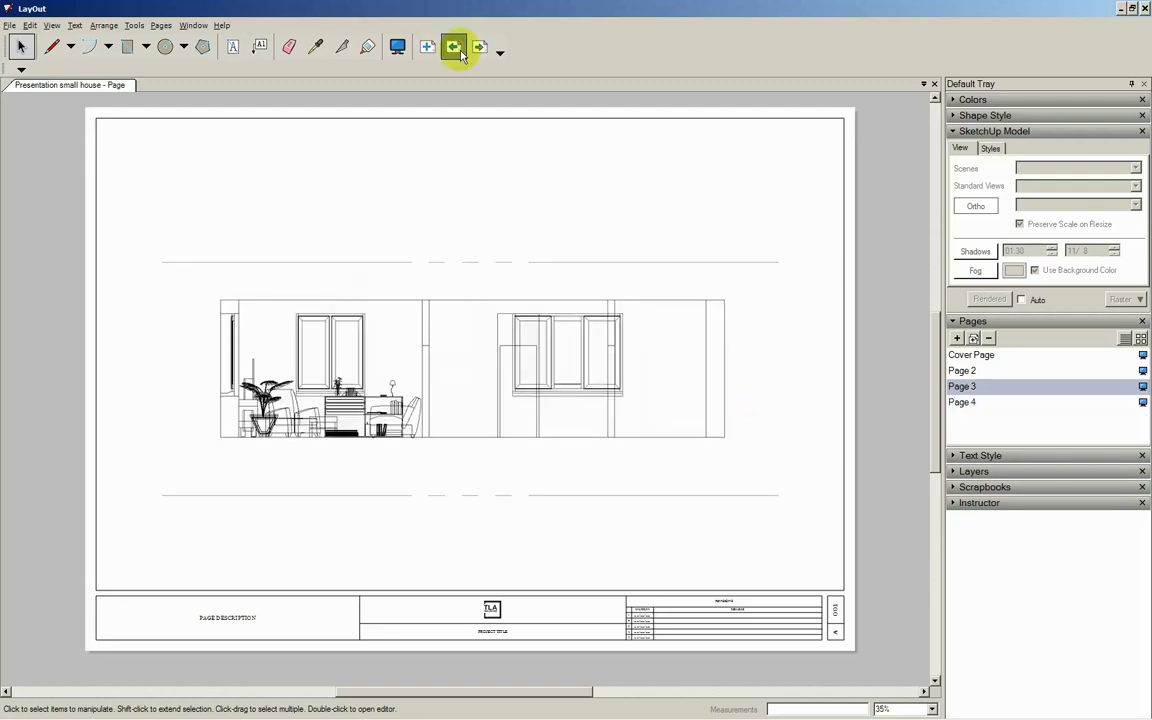
click(455, 47)
click(455, 47)
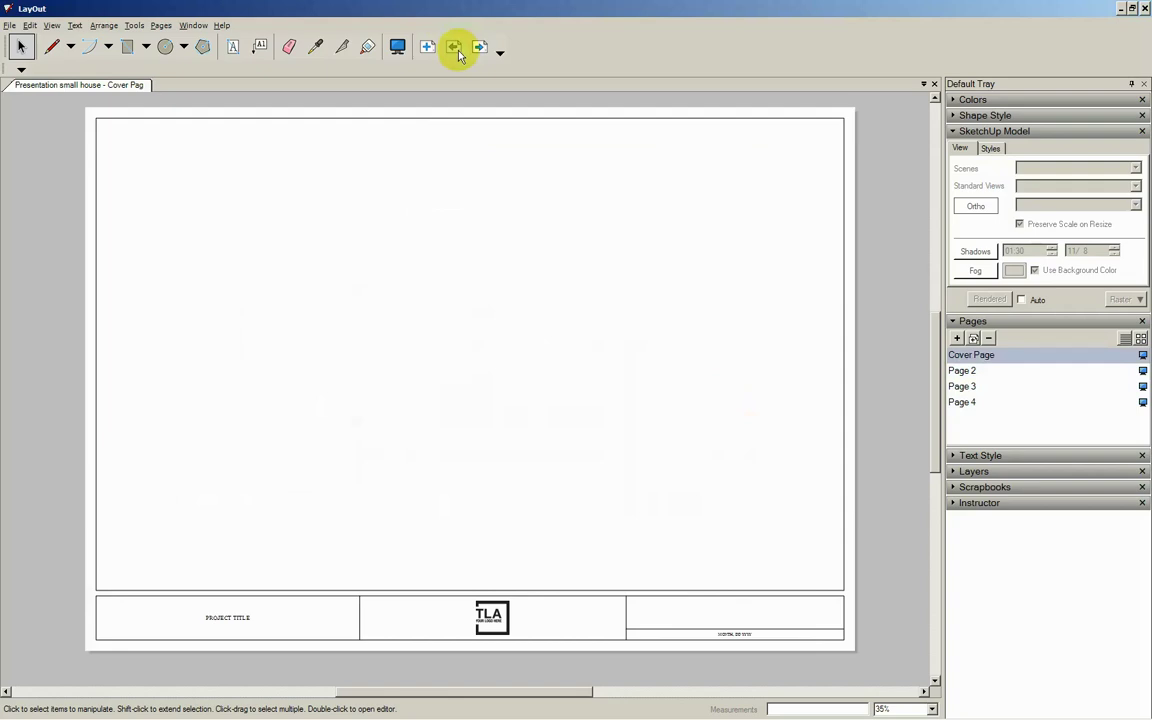
click(480, 47)
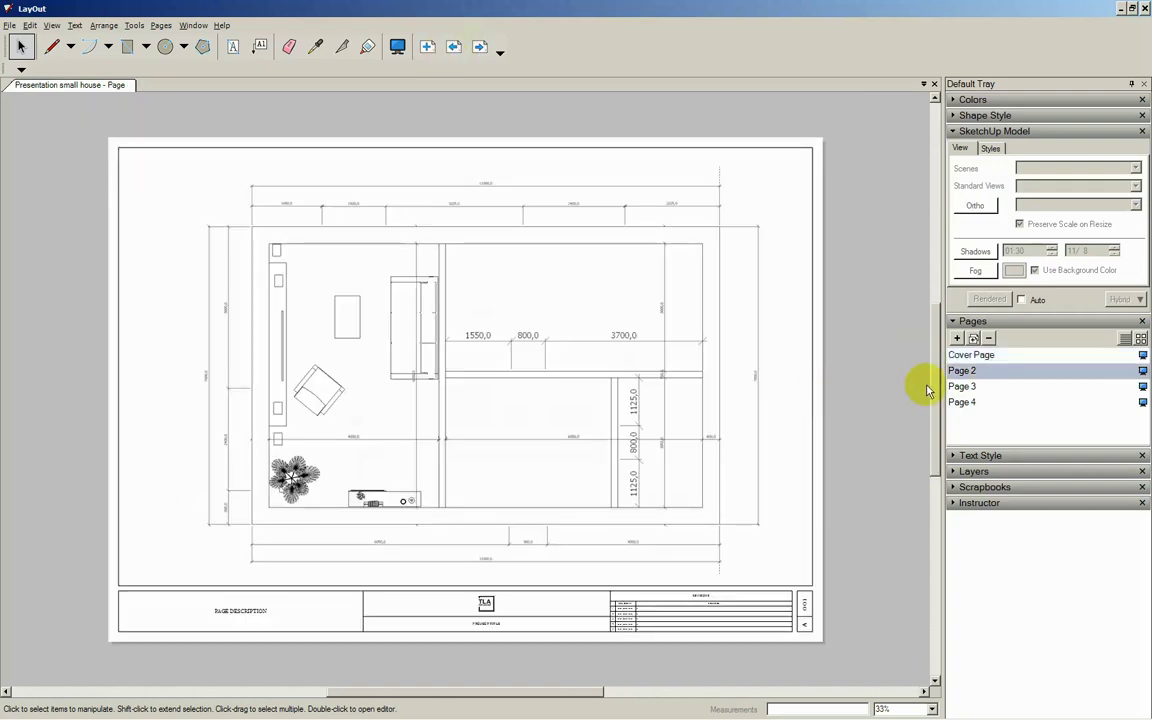
click(970, 356)
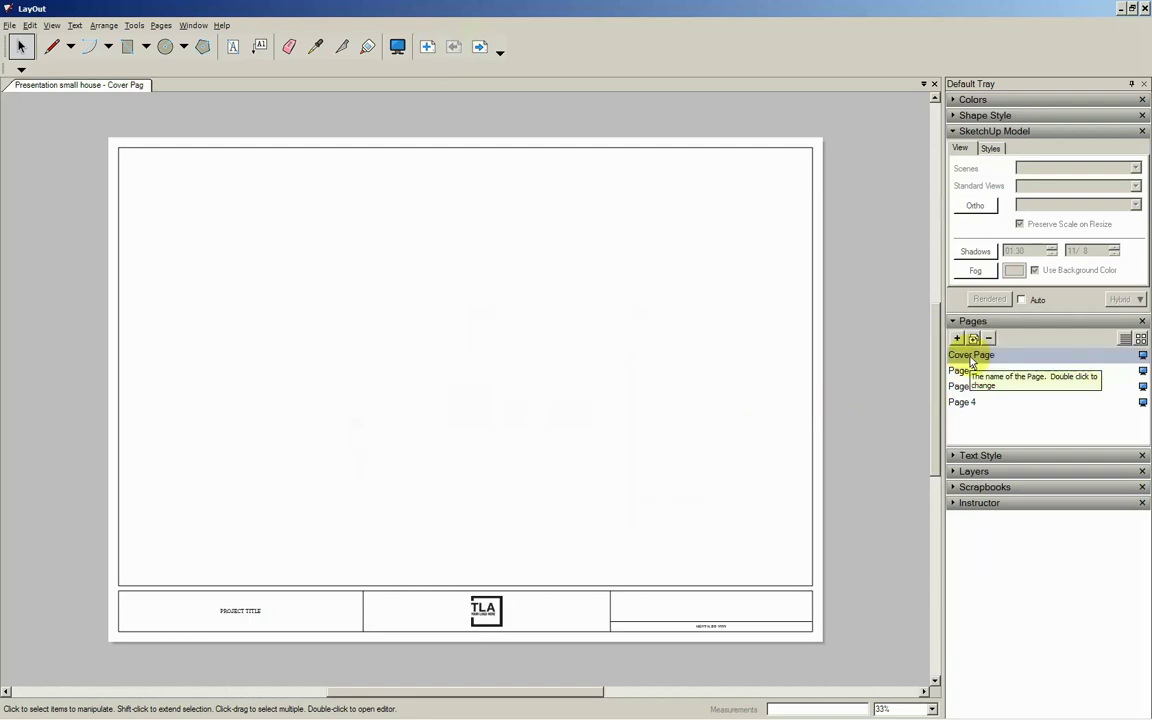
click(964, 370)
click(963, 386)
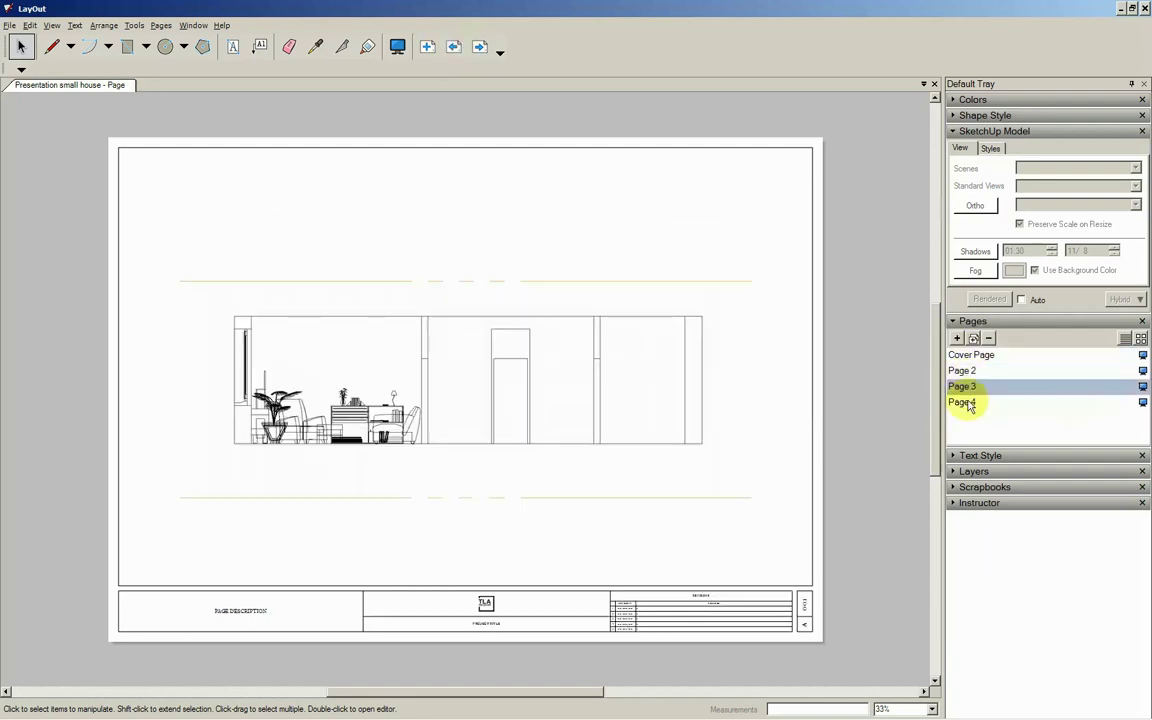
click(964, 403)
click(972, 356)
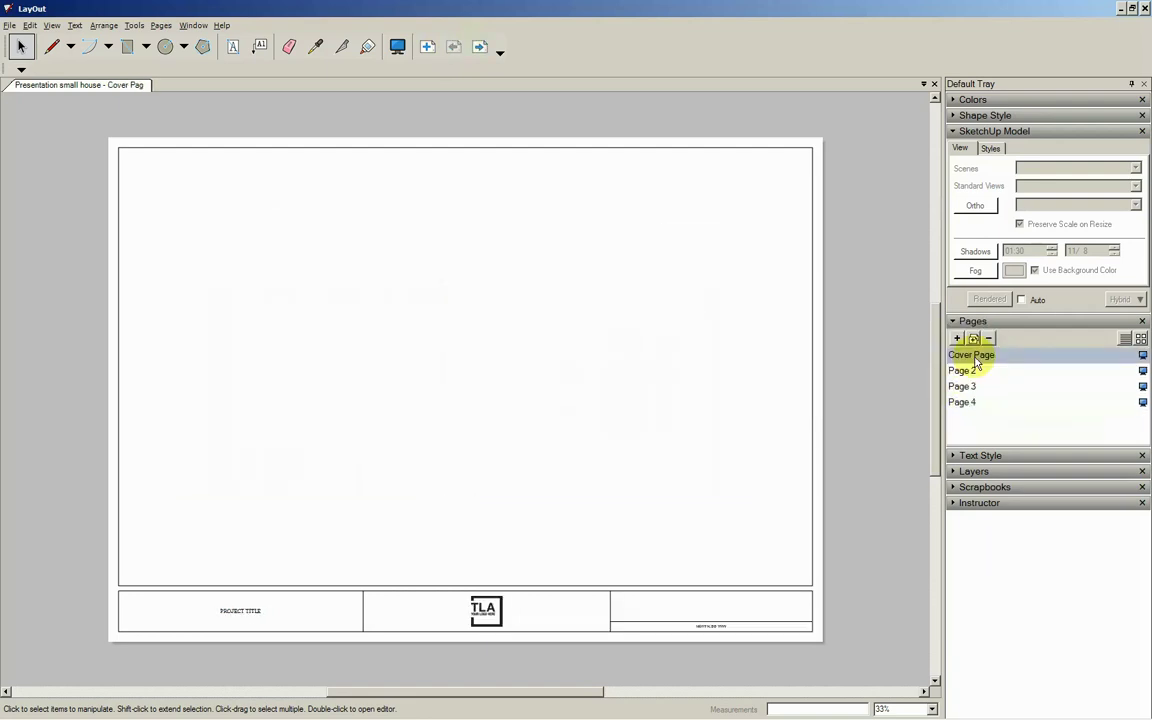
click(972, 369)
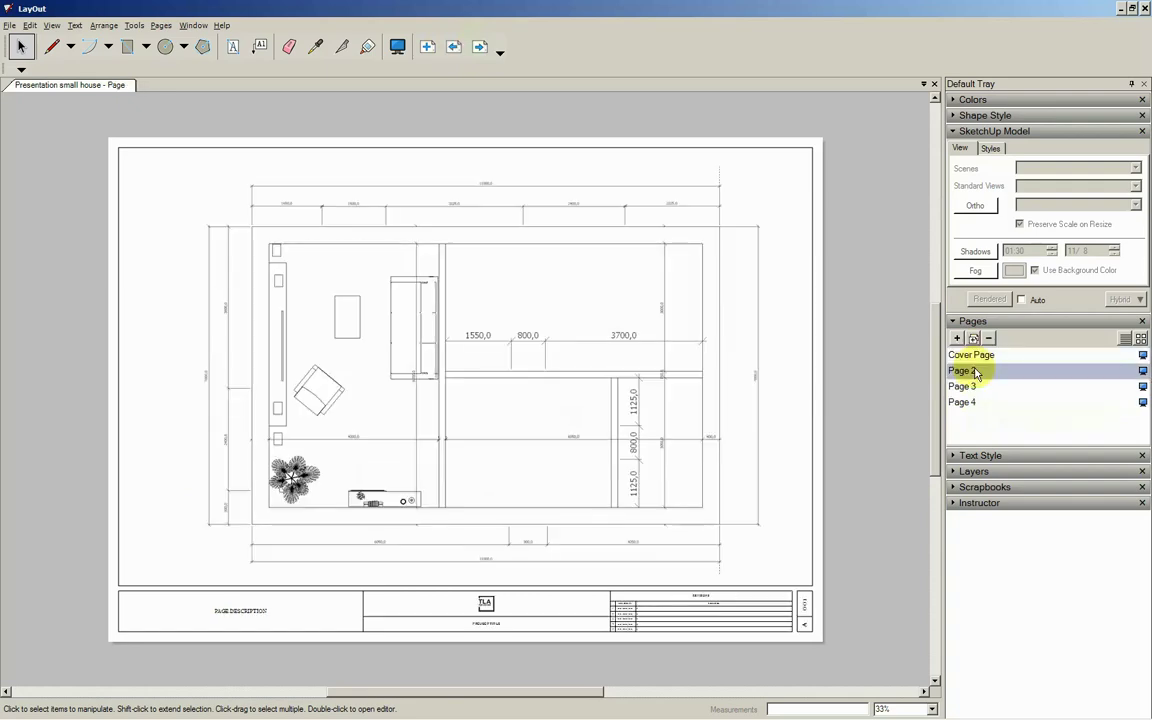
Step: Copy the 1:20 floor-plan viewport from Page 2 onto the Cover Page and pan inside it
click(763, 376)
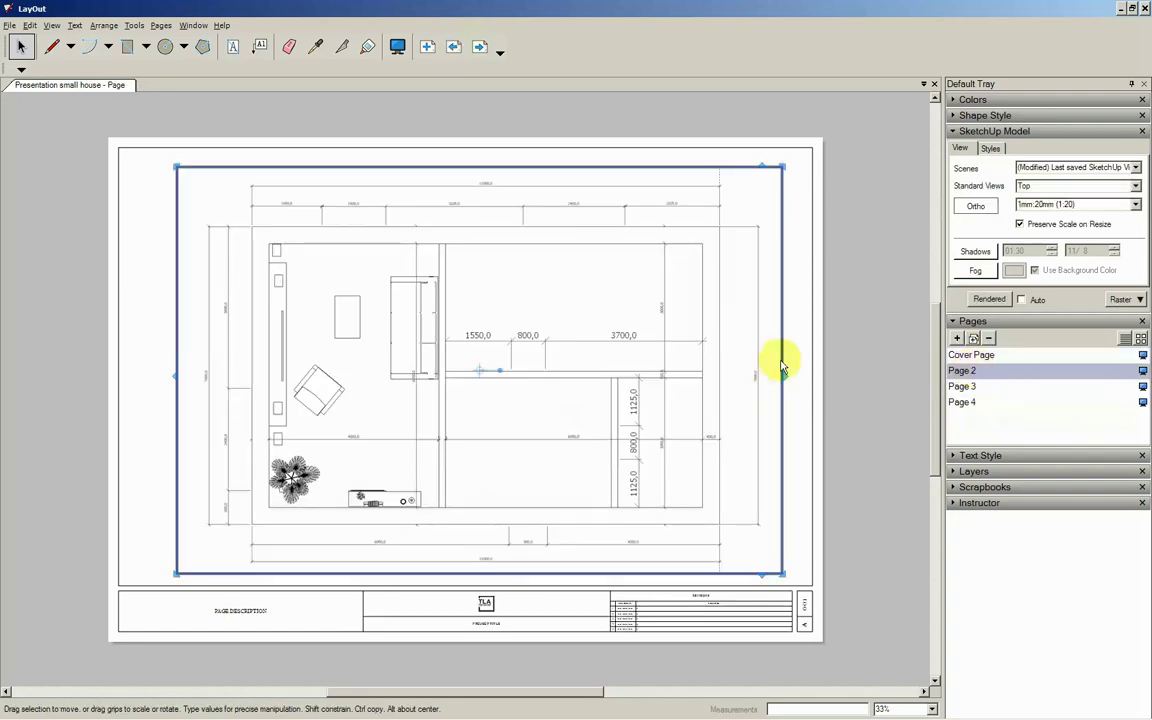
right_click(783, 355)
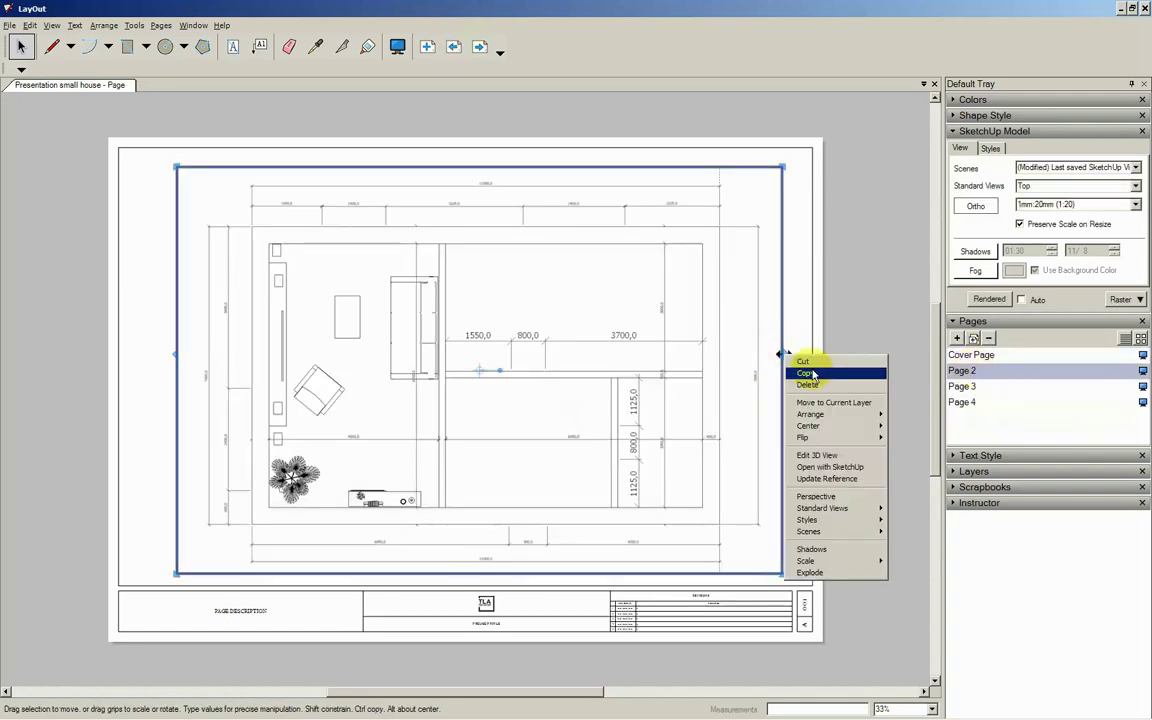
click(818, 372)
click(963, 354)
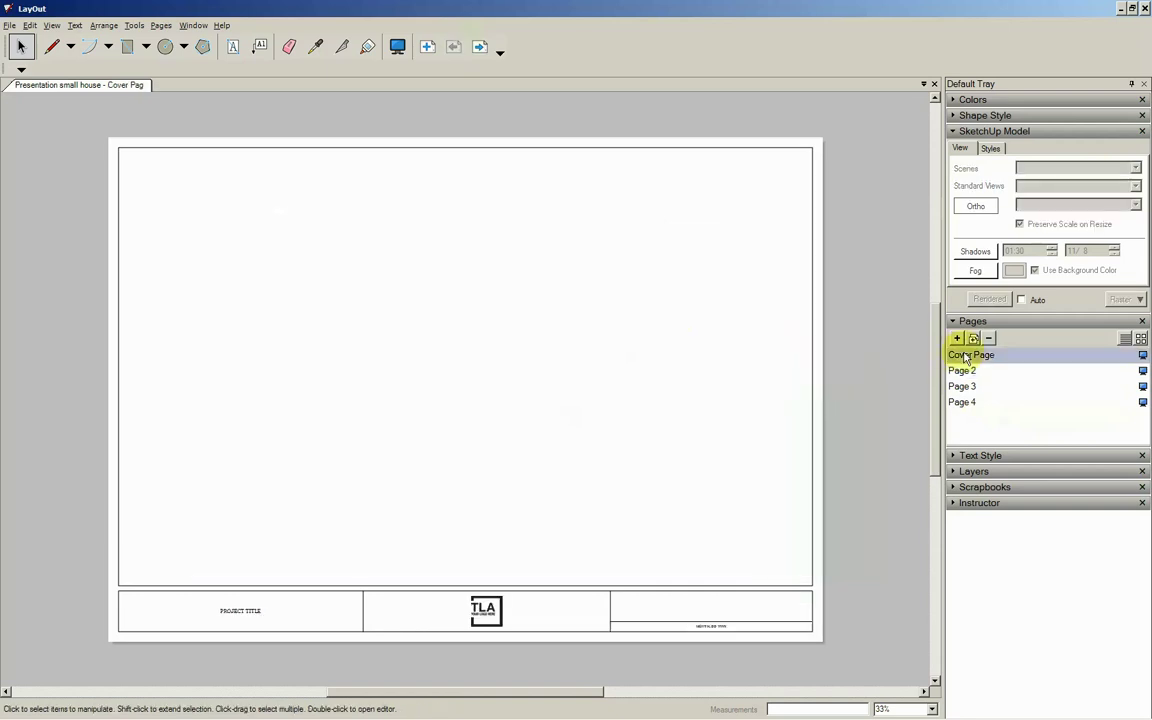
right_click(669, 311)
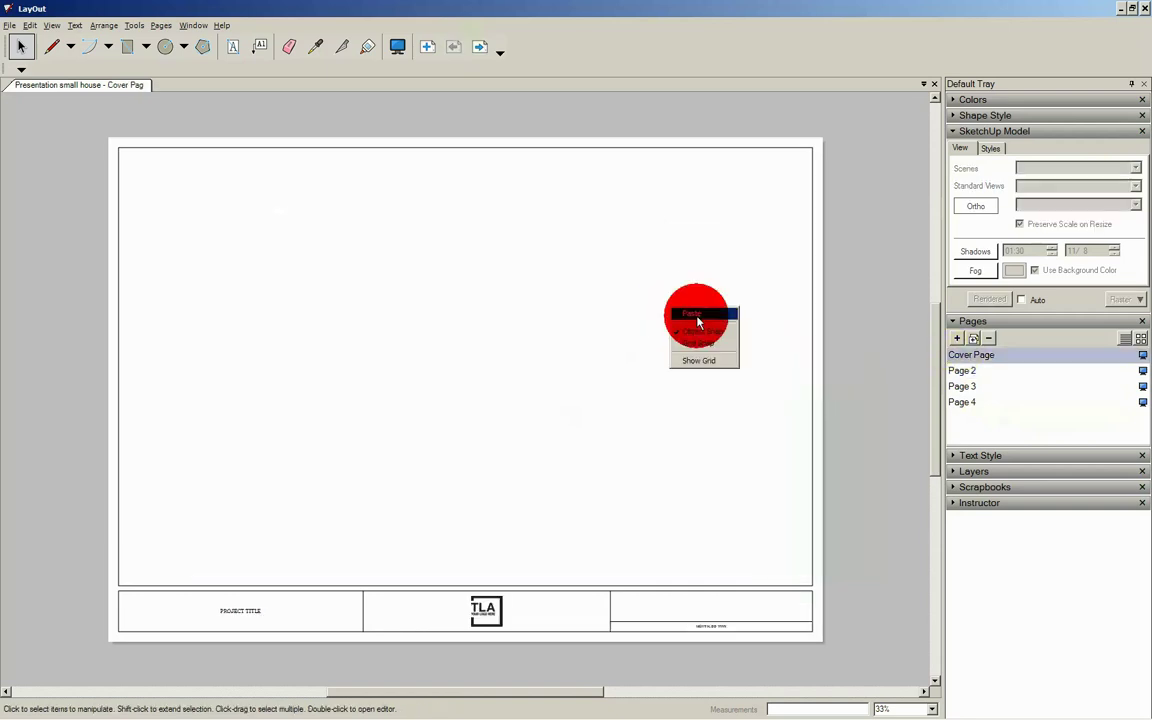
click(698, 316)
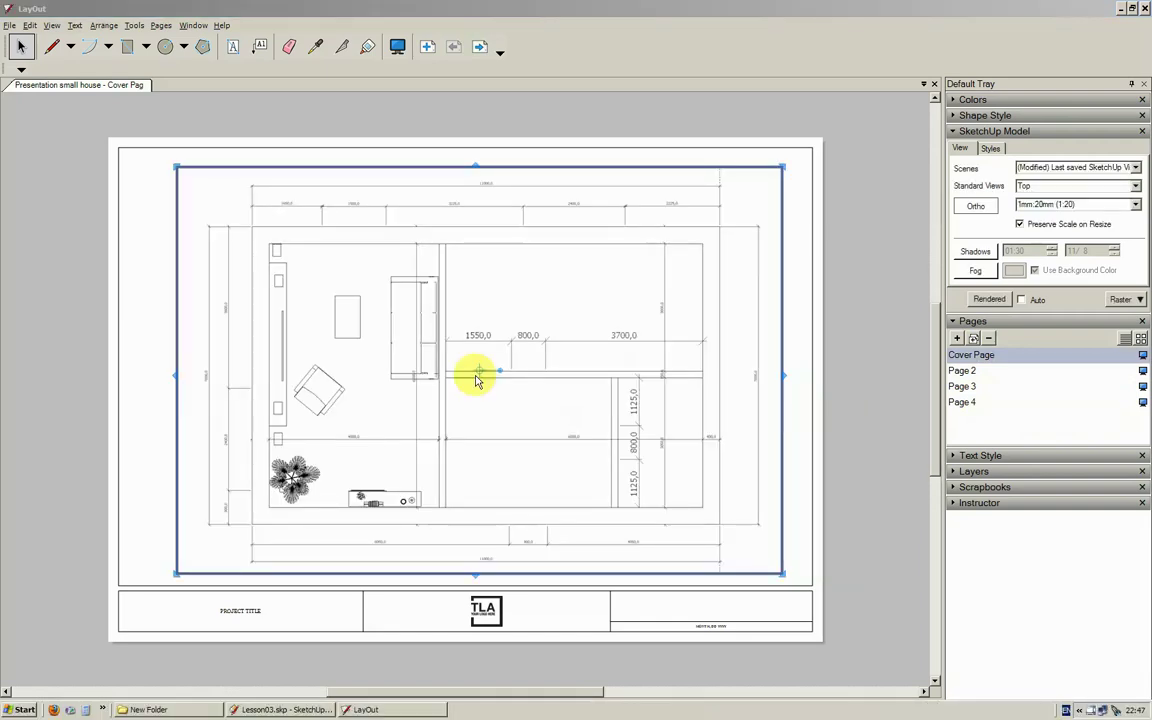
double_click(716, 300)
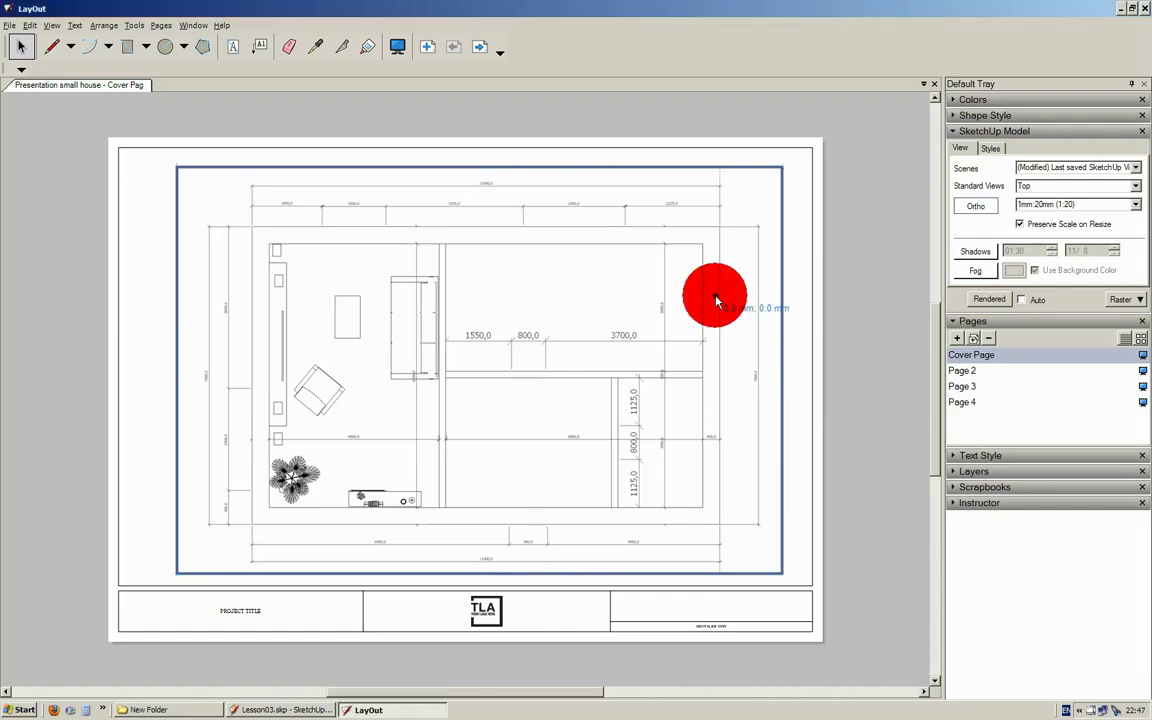
shift+middle_drag(716, 295, 716, 295)
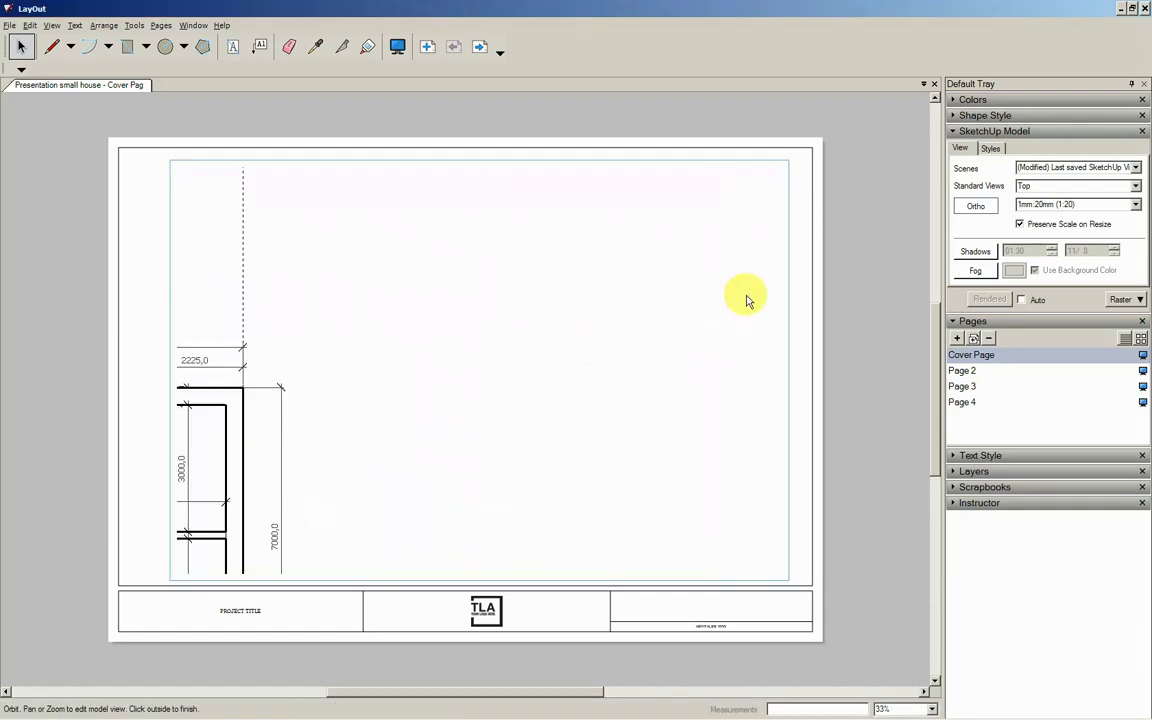
Step: Set the Cover Page viewport to the Iso standard view, then bring the SketchUp window forward
click(1136, 186)
drag(1136, 232, 1131, 258)
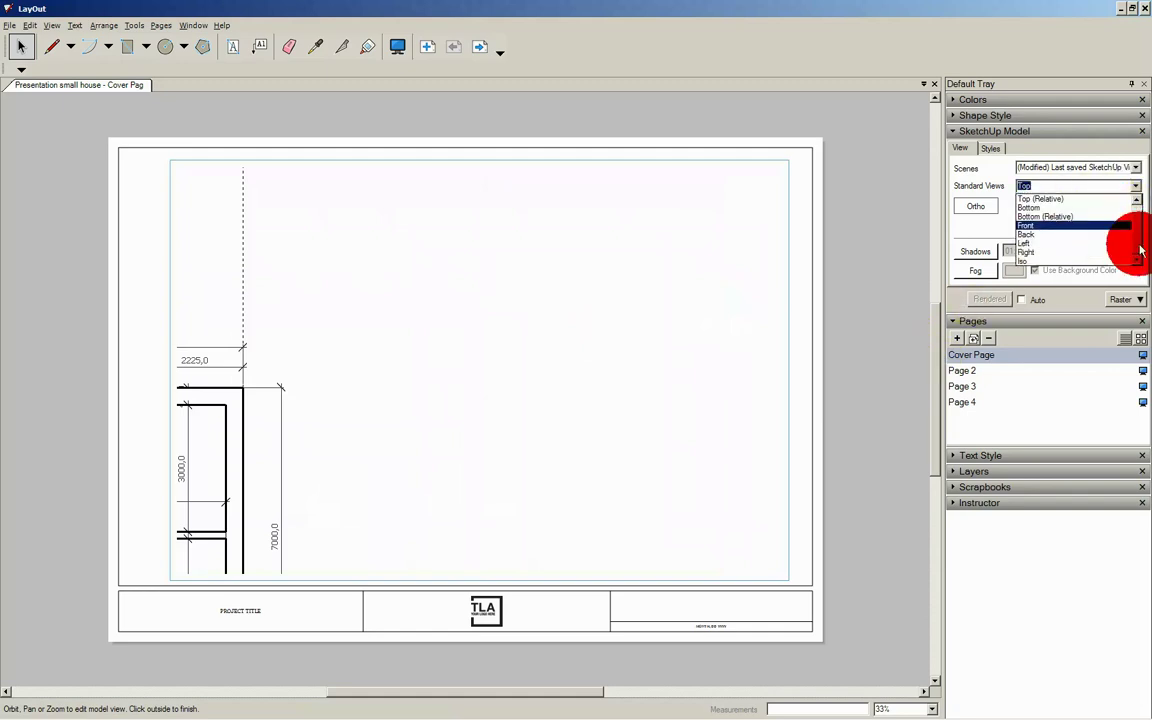
click(1100, 258)
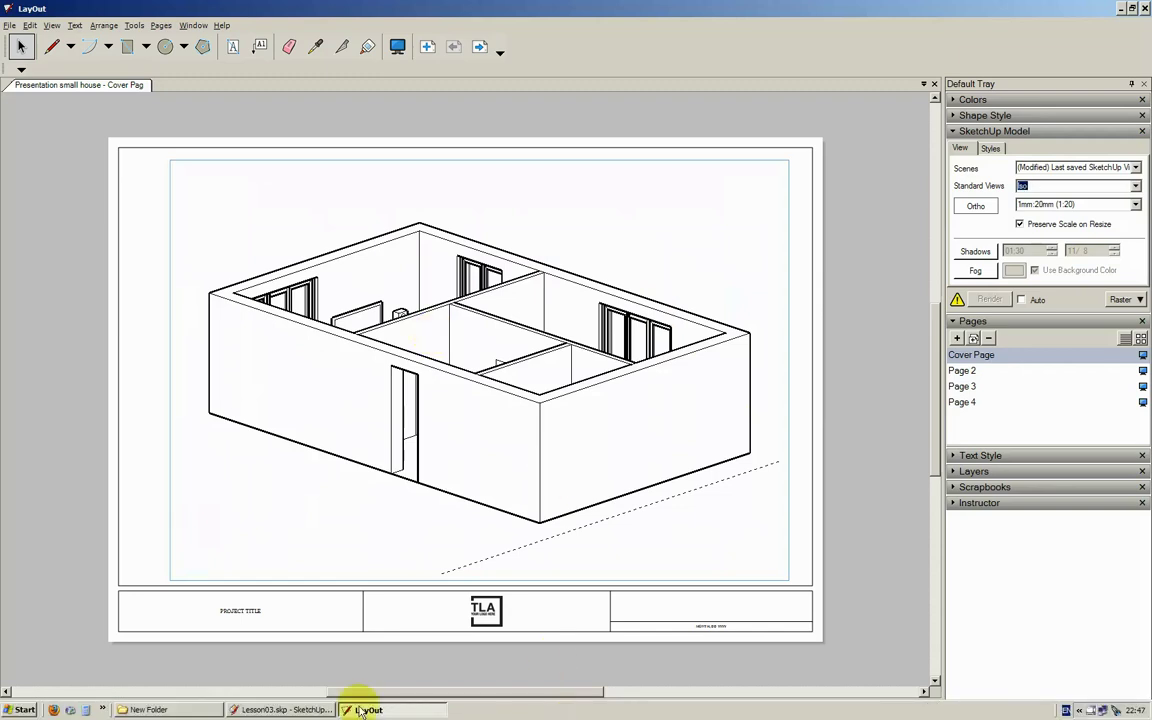
click(290, 710)
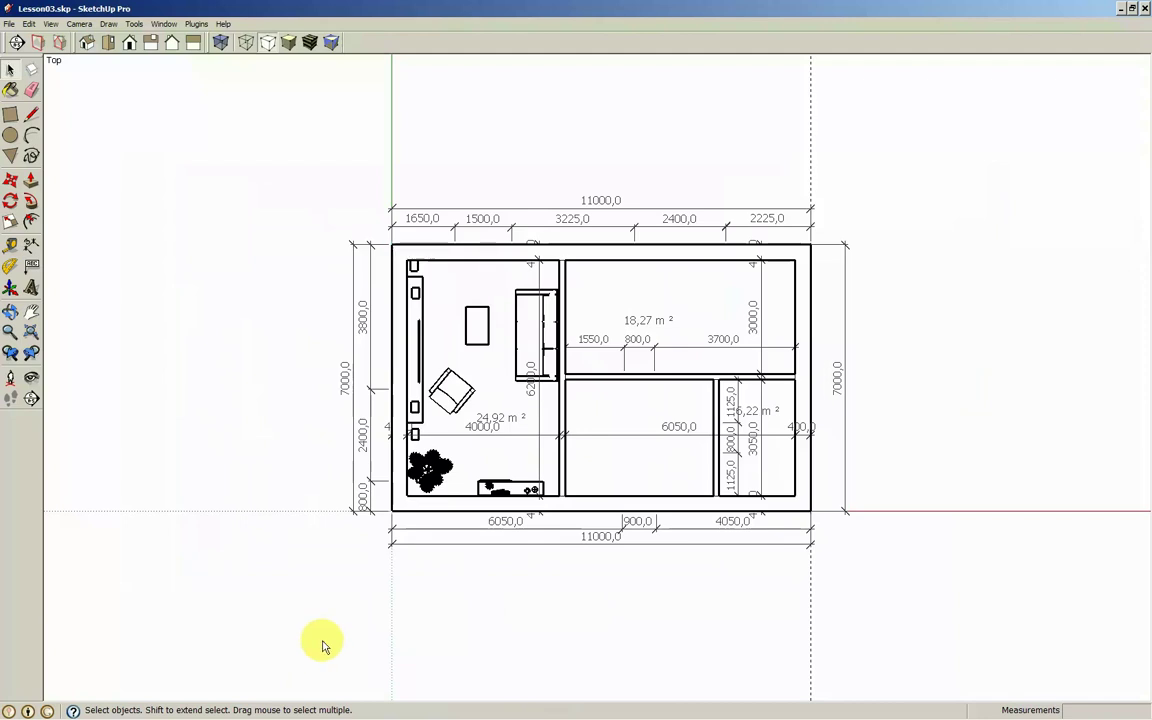
Step: Open the Scenes panel and rename scene 01 to 'Cover-perspective'
click(174, 25)
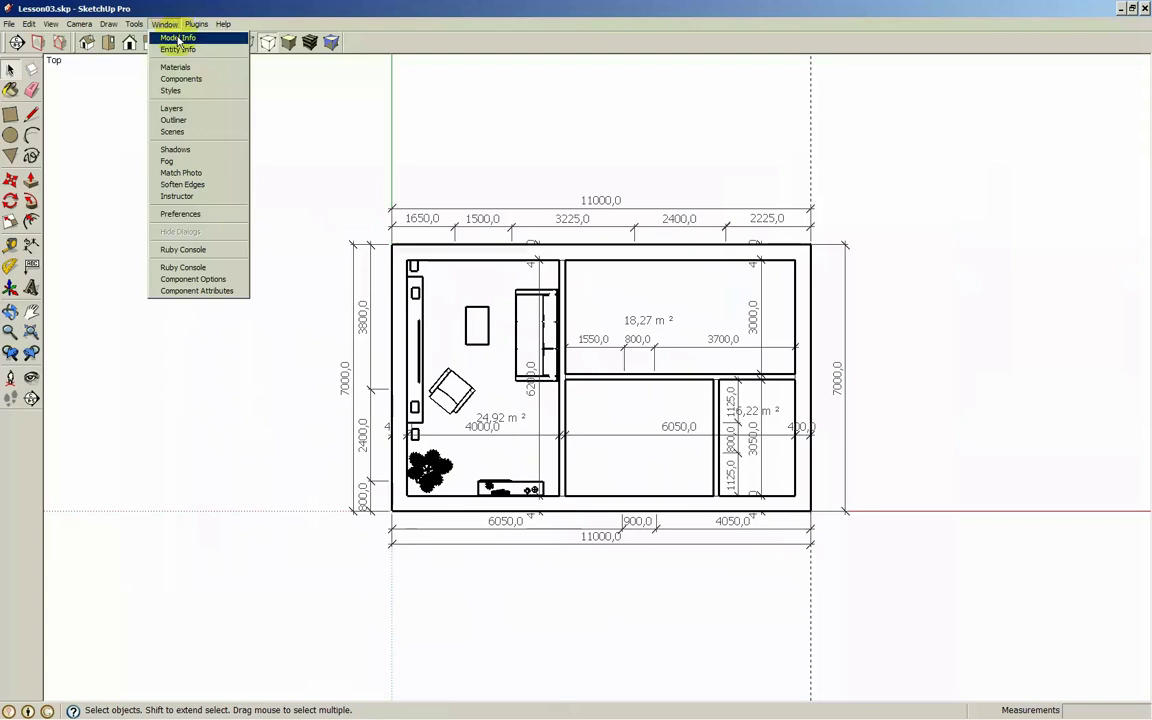
click(175, 131)
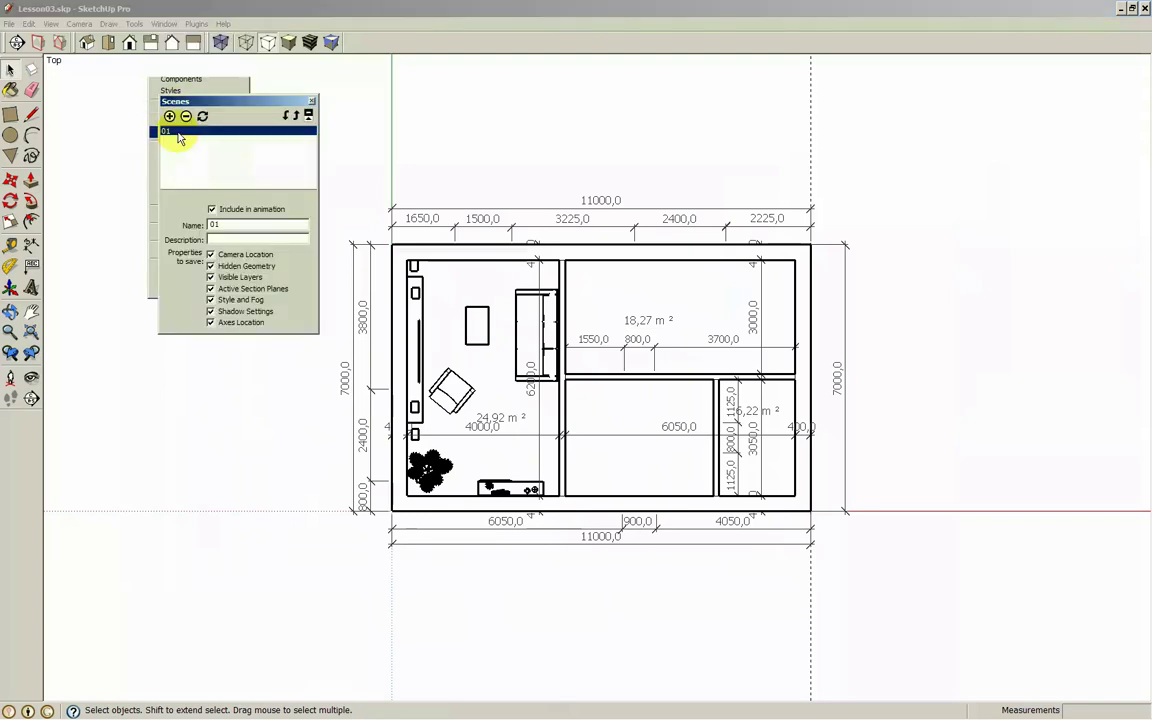
double_click(200, 228)
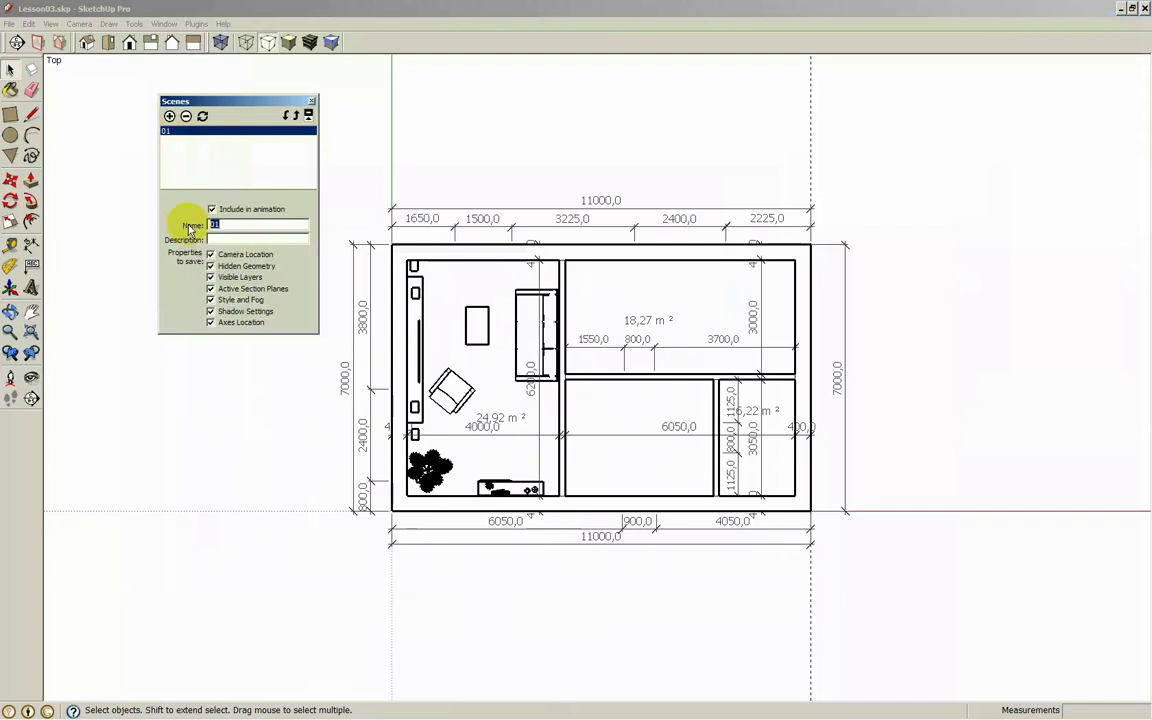
text(P)
text(Co)
text(ver)
text(-)
text(persp)
text(ective)
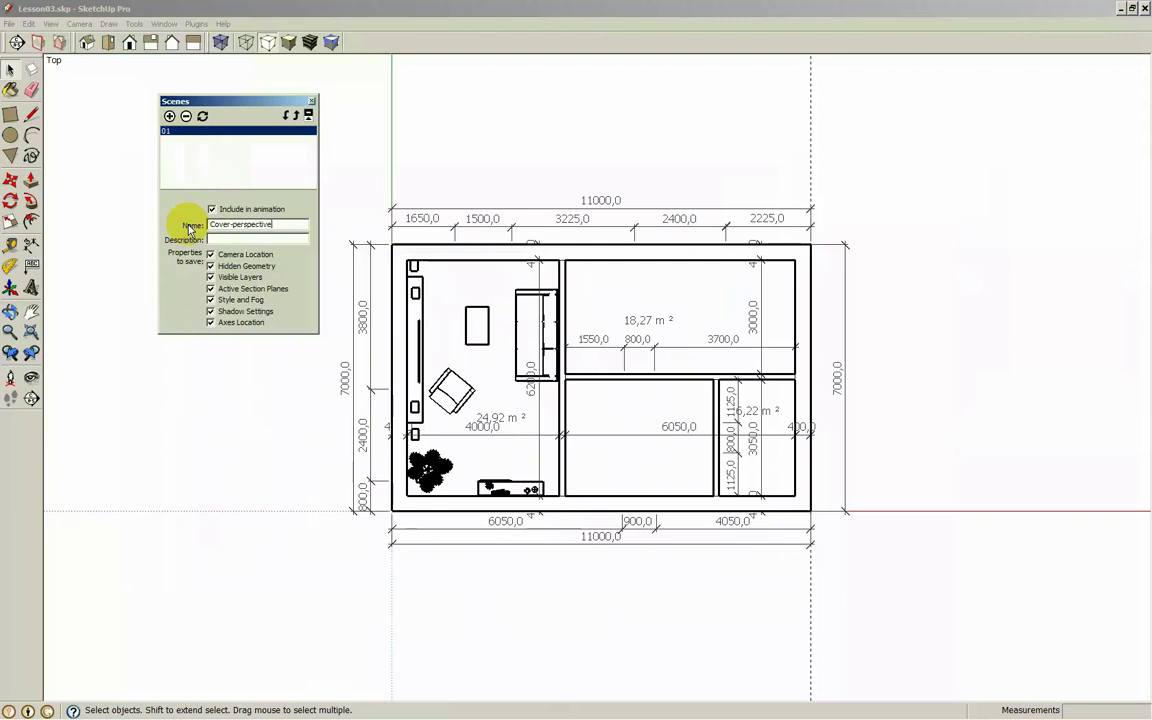